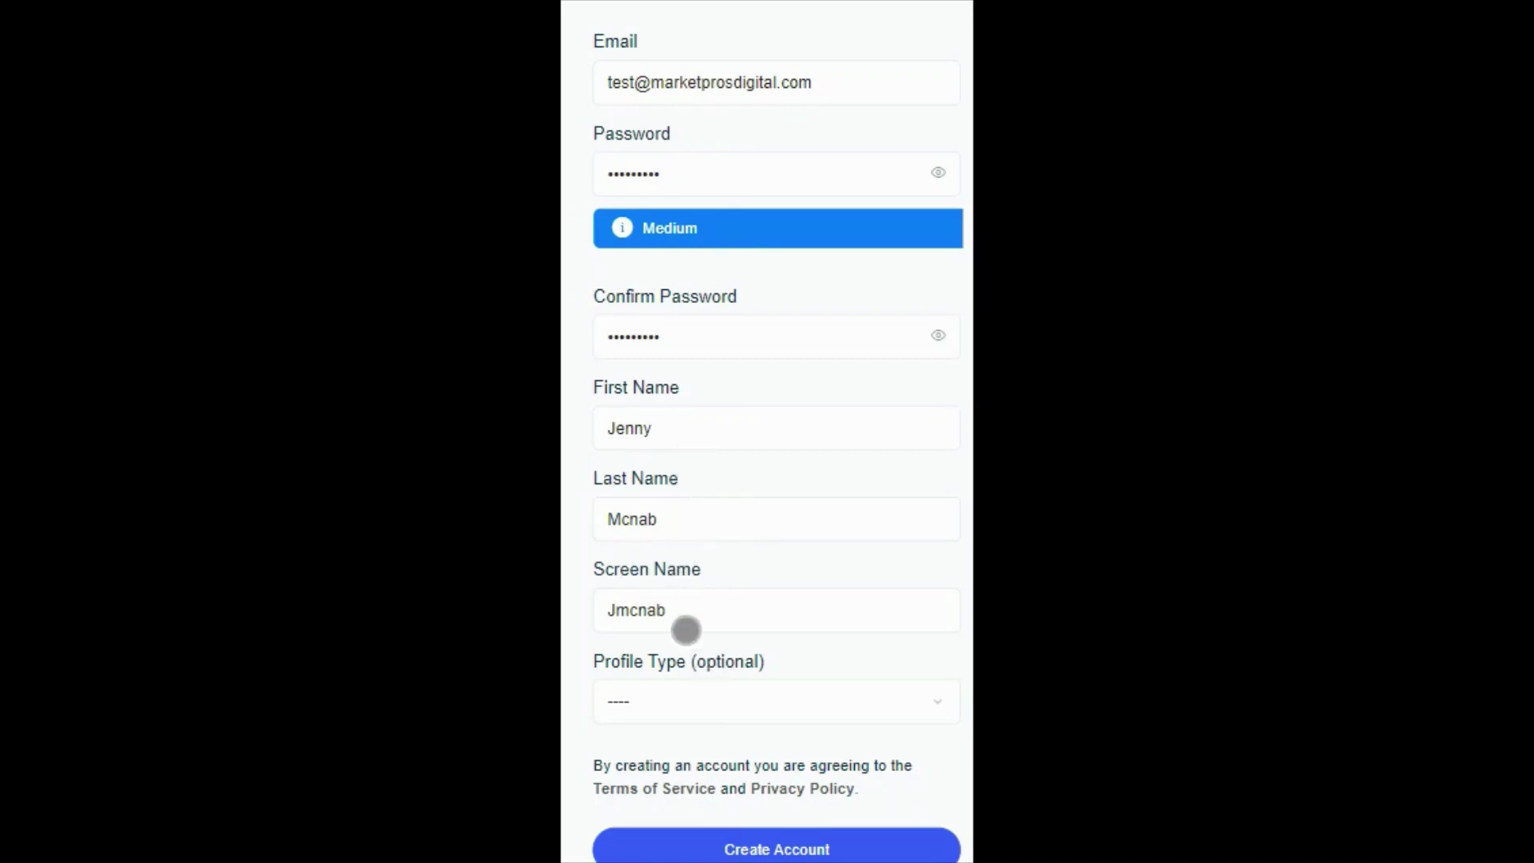
Step: Choose Individual as the profile type and submit the sign-up form
left_click(678, 697)
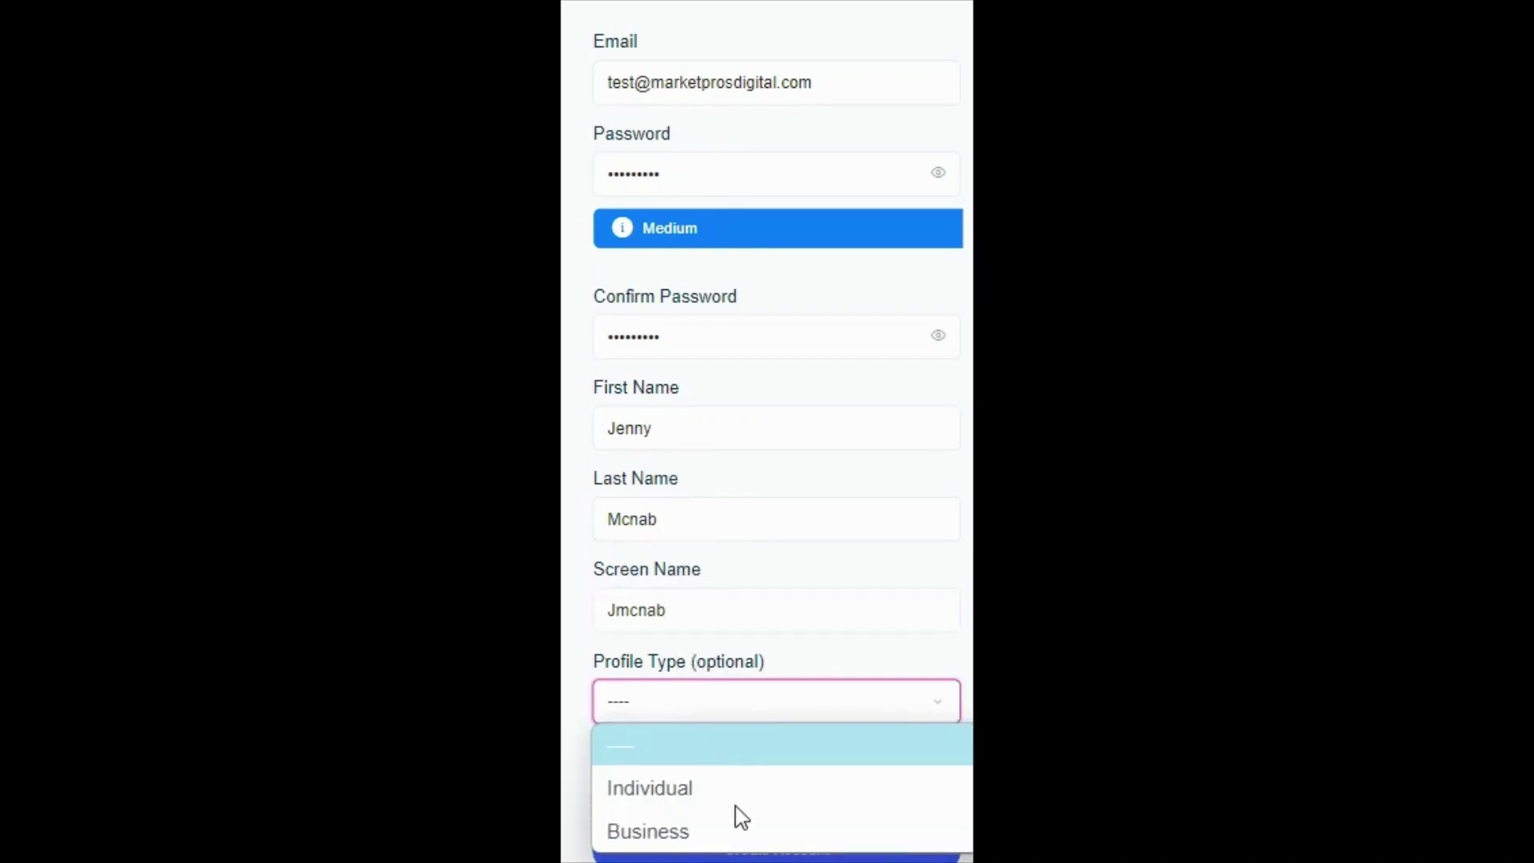
left_click(669, 789)
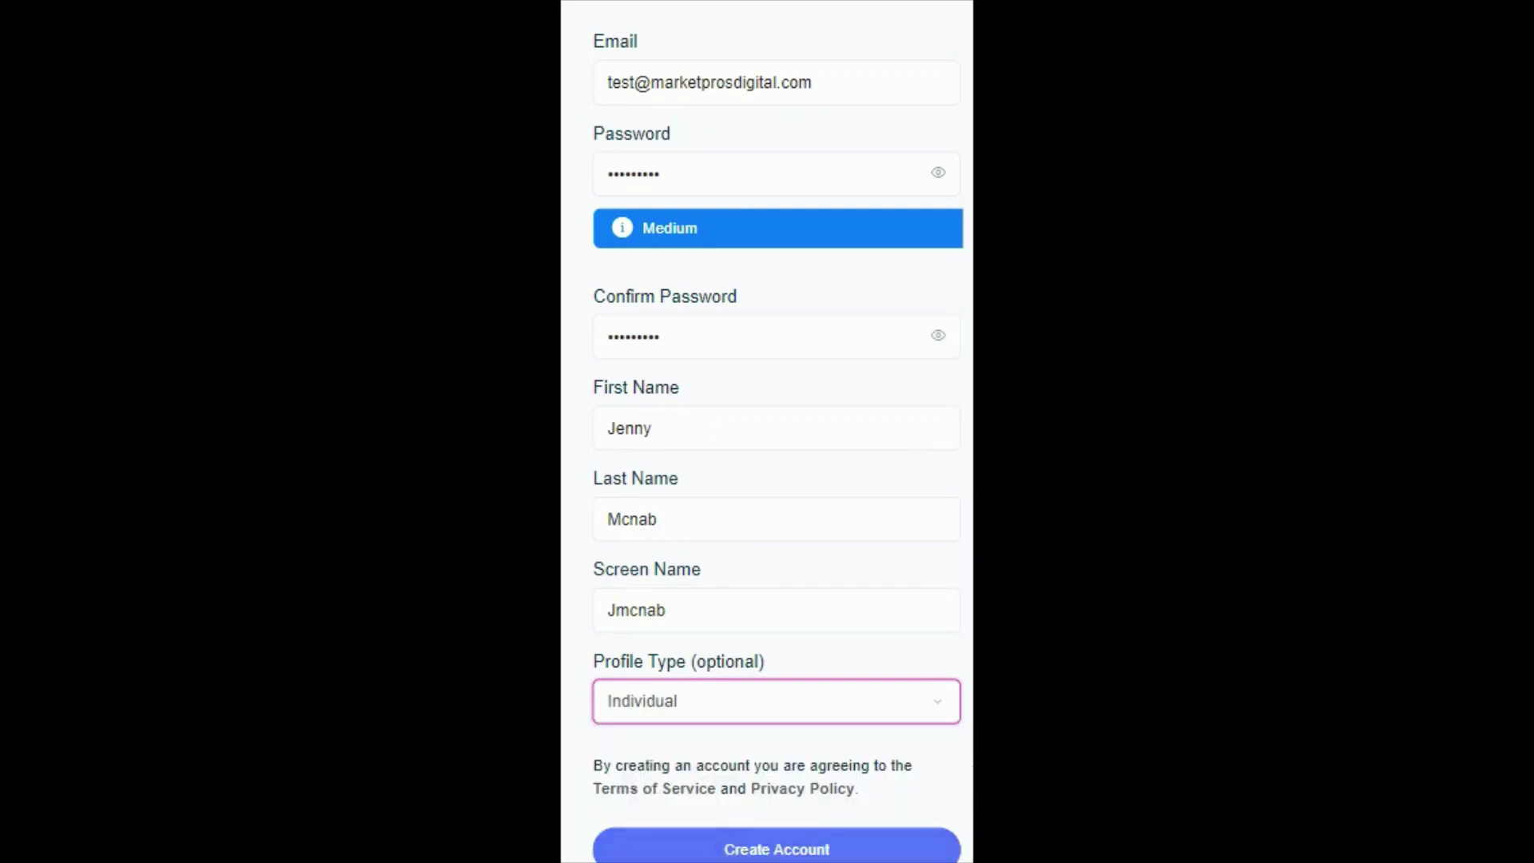
left_click(761, 845)
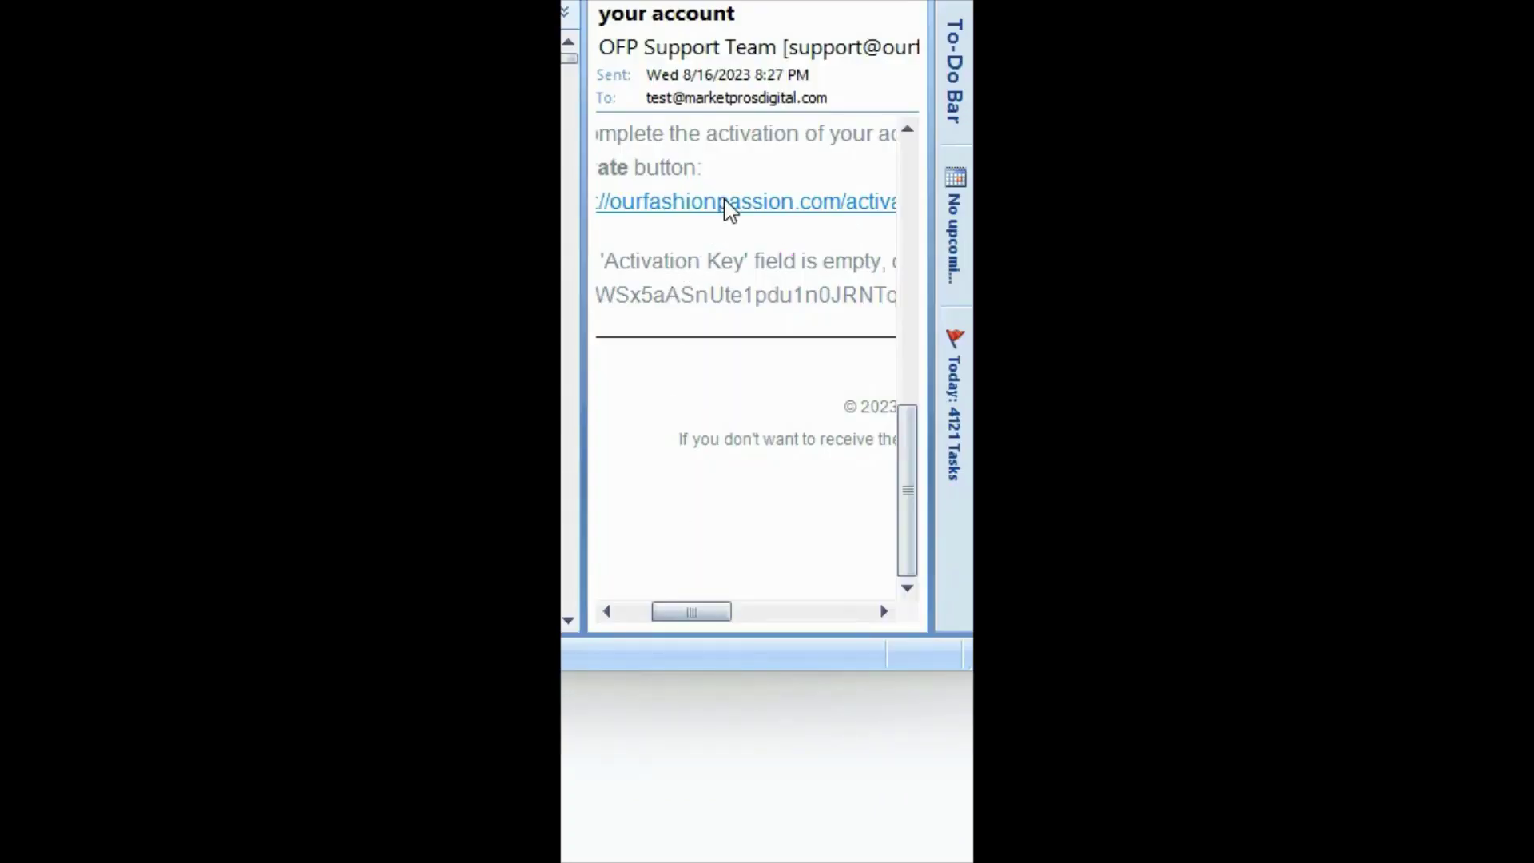
Step: Follow the account activation link in the OFP Support Team email
left_click(727, 202)
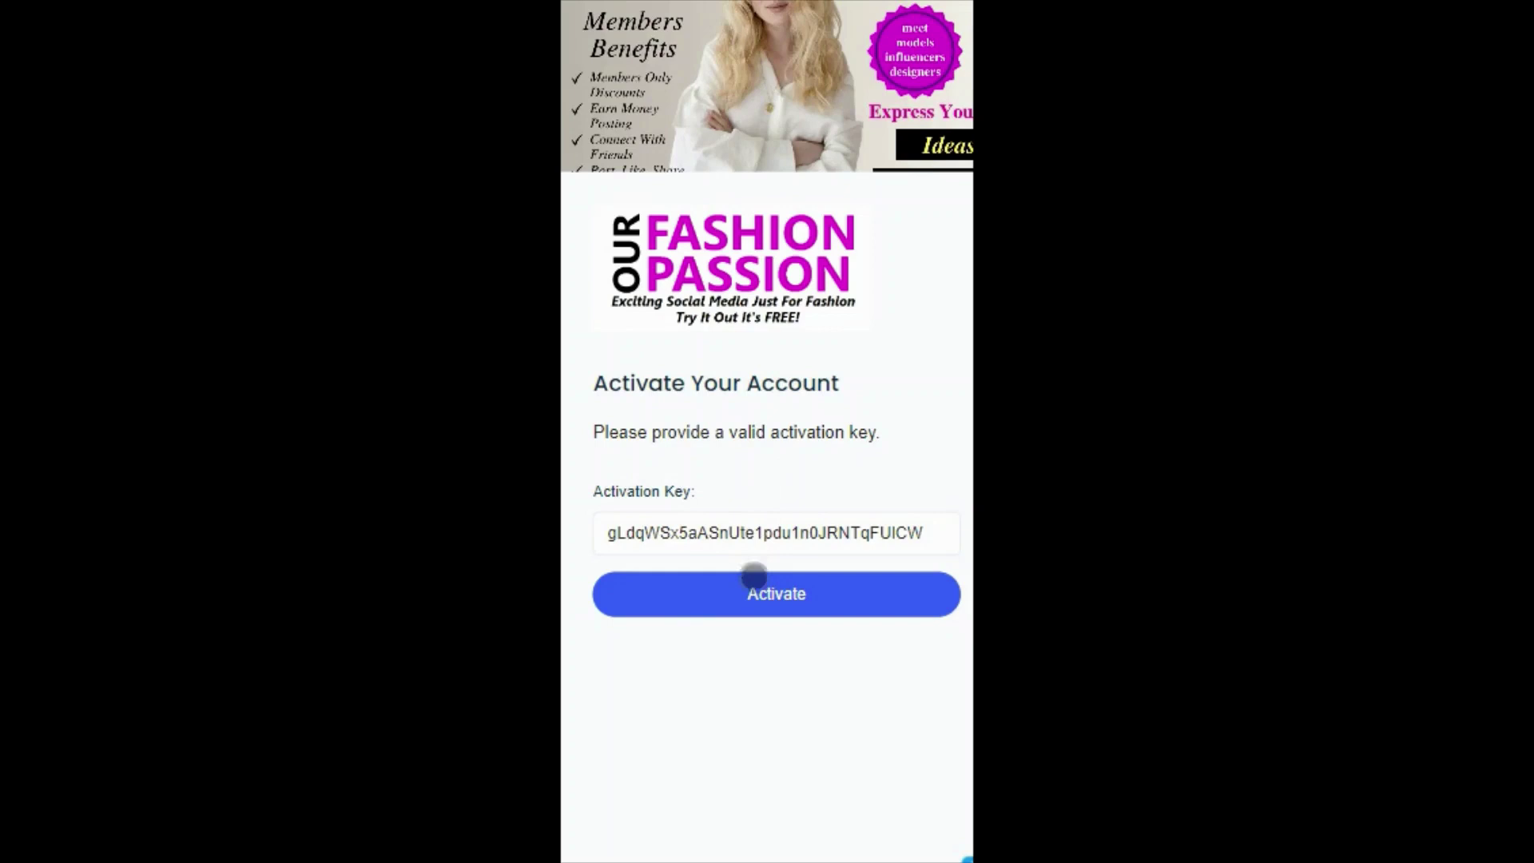
Step: Activate the account with the pre-filled key and continue to the log-in page
left_click(760, 595)
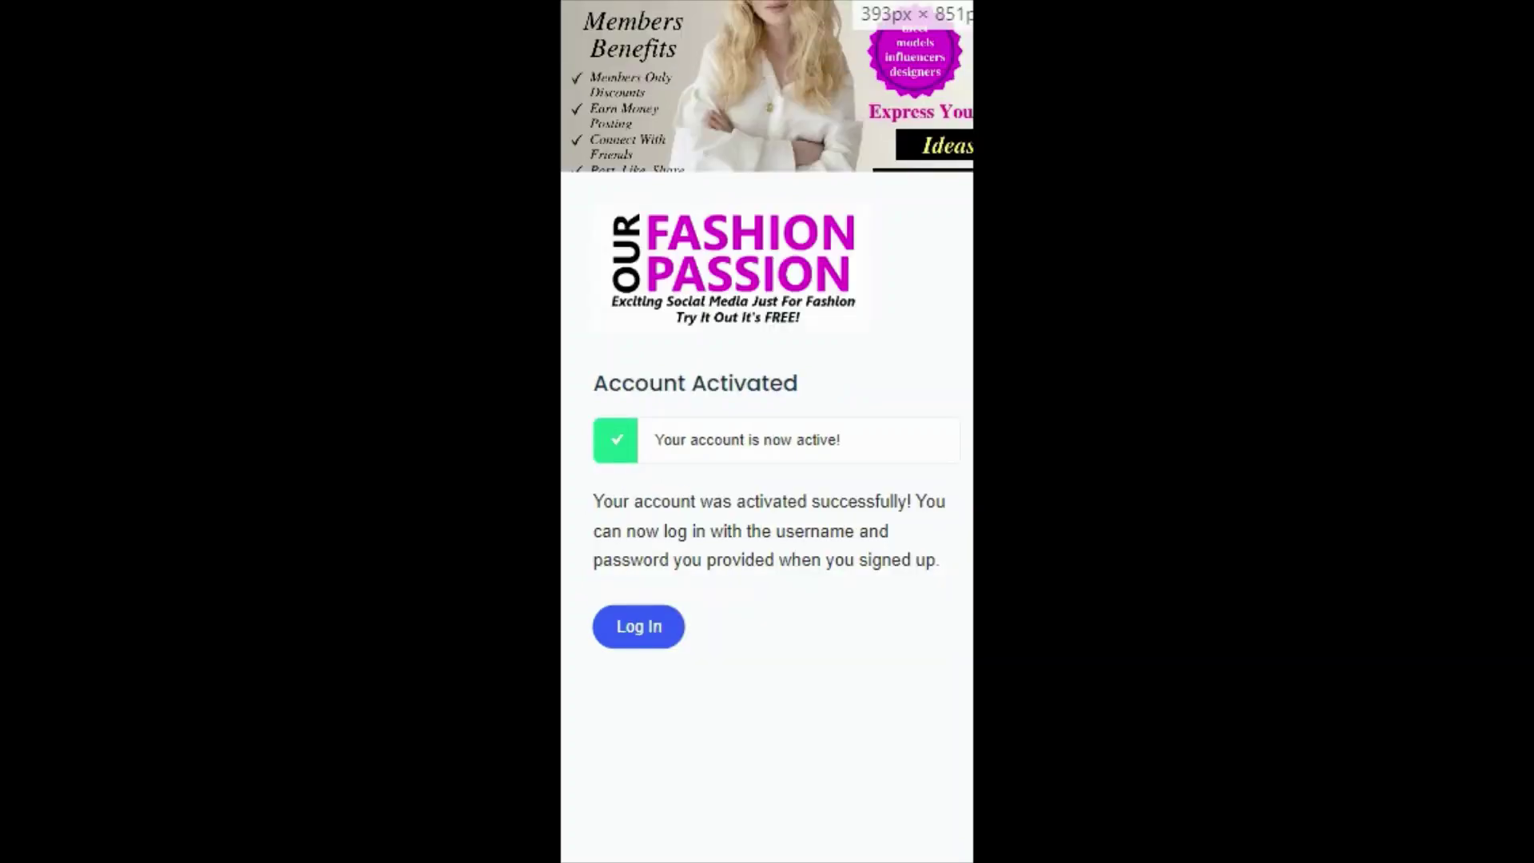
left_click(642, 629)
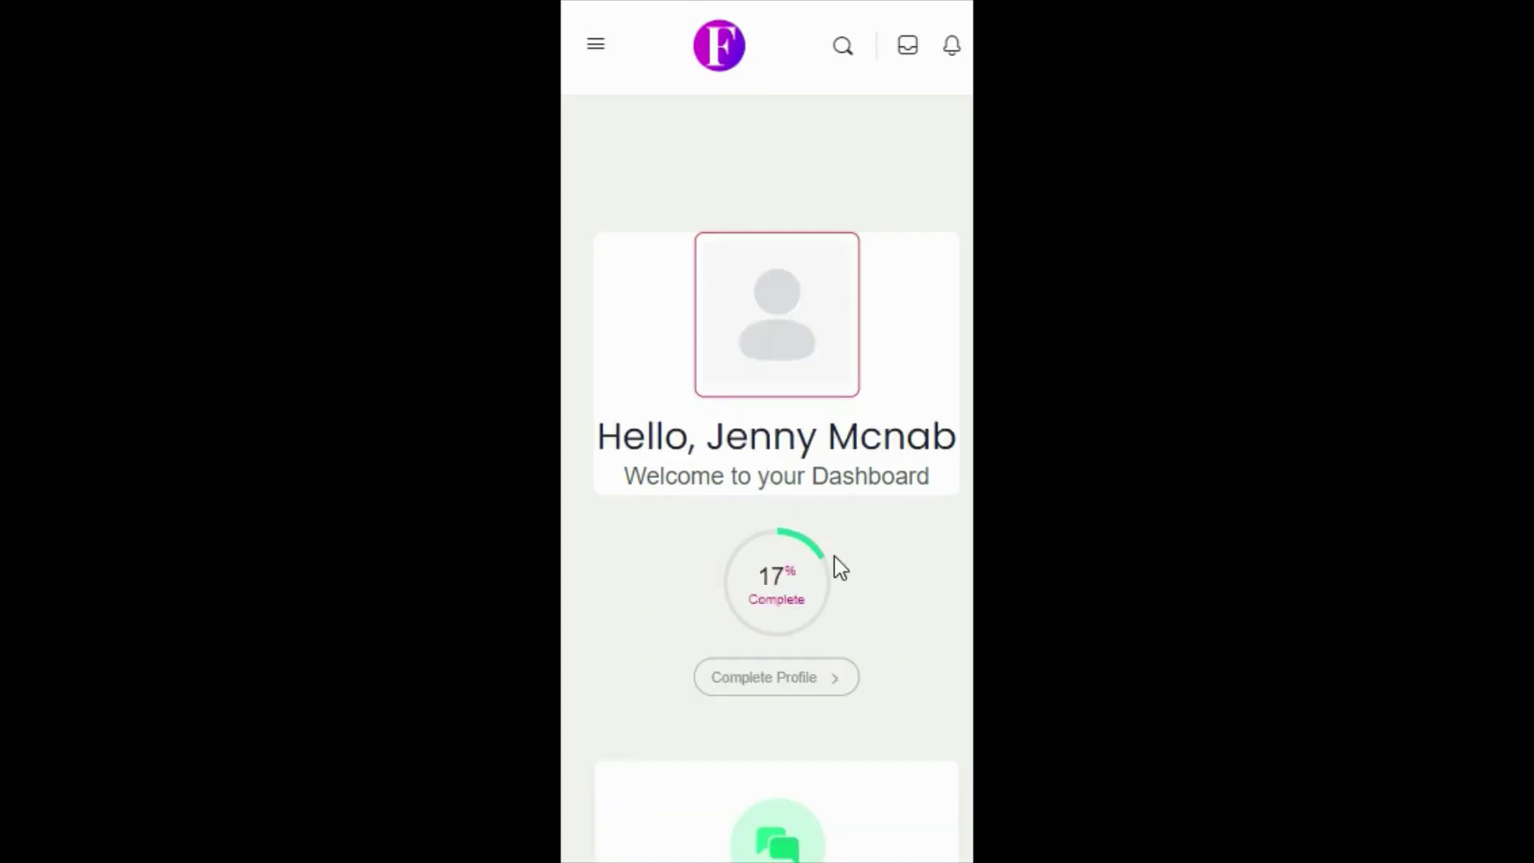
Step: Review the dashboard showing the profile 17% complete, then begin completing the profile
scroll(843, 555, "down", 7)
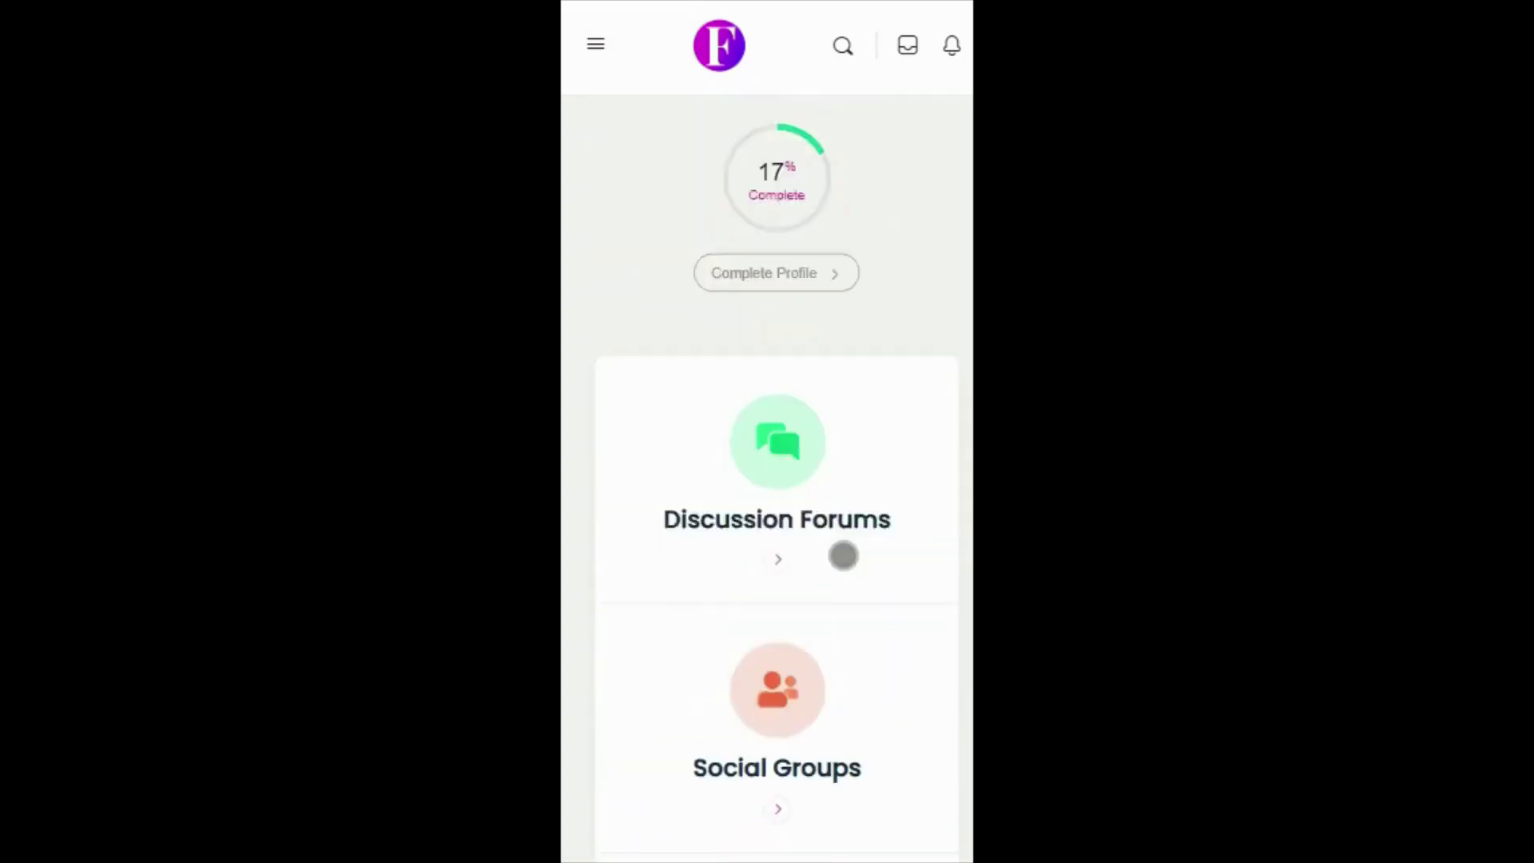
scroll(842, 555, "down", 10)
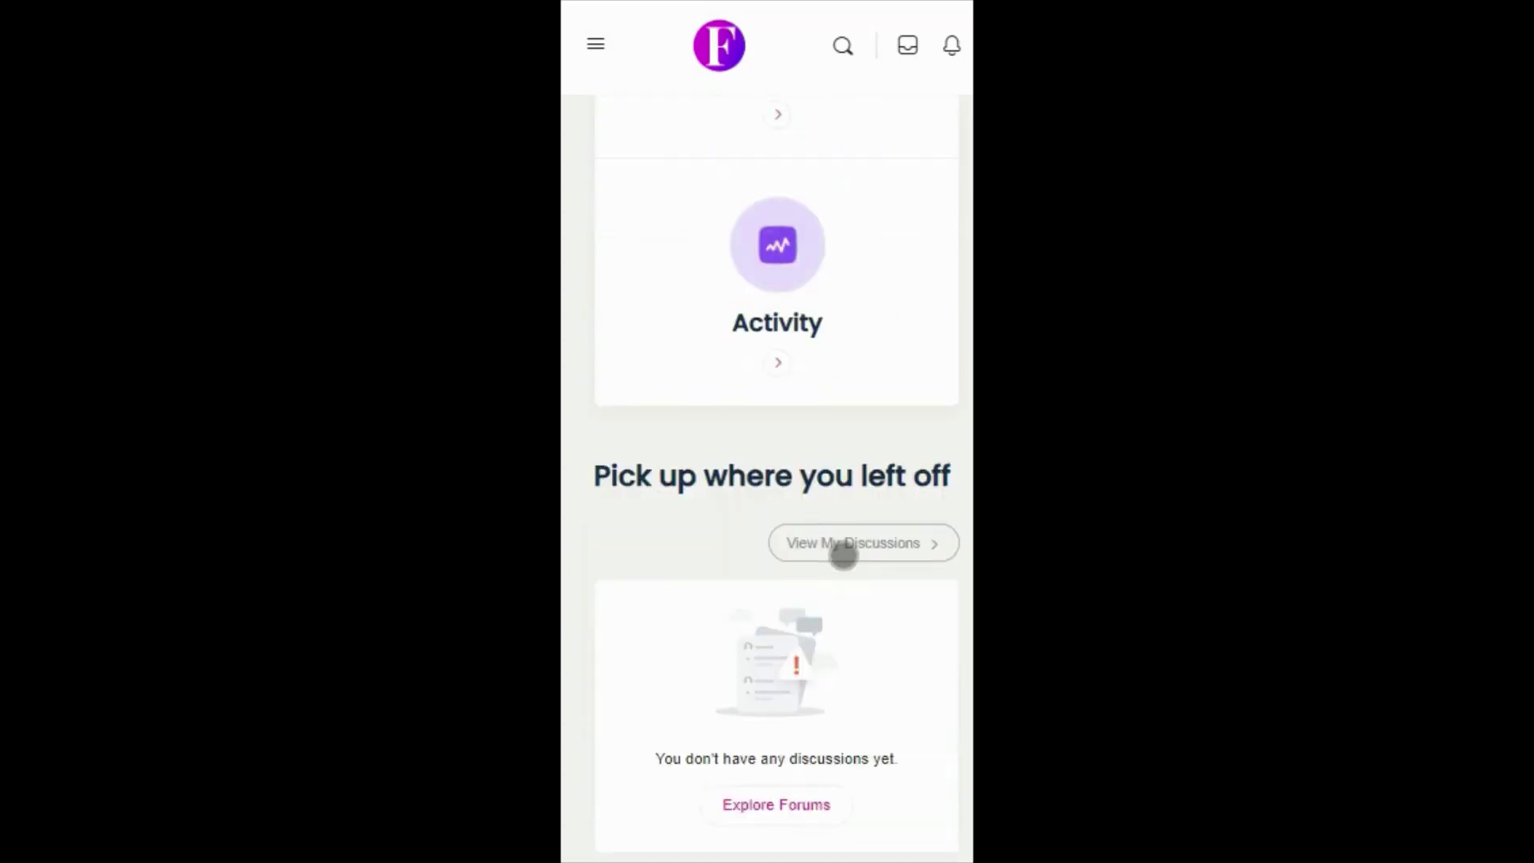
scroll(843, 555, "down", 2)
scroll(843, 554, "up", 15)
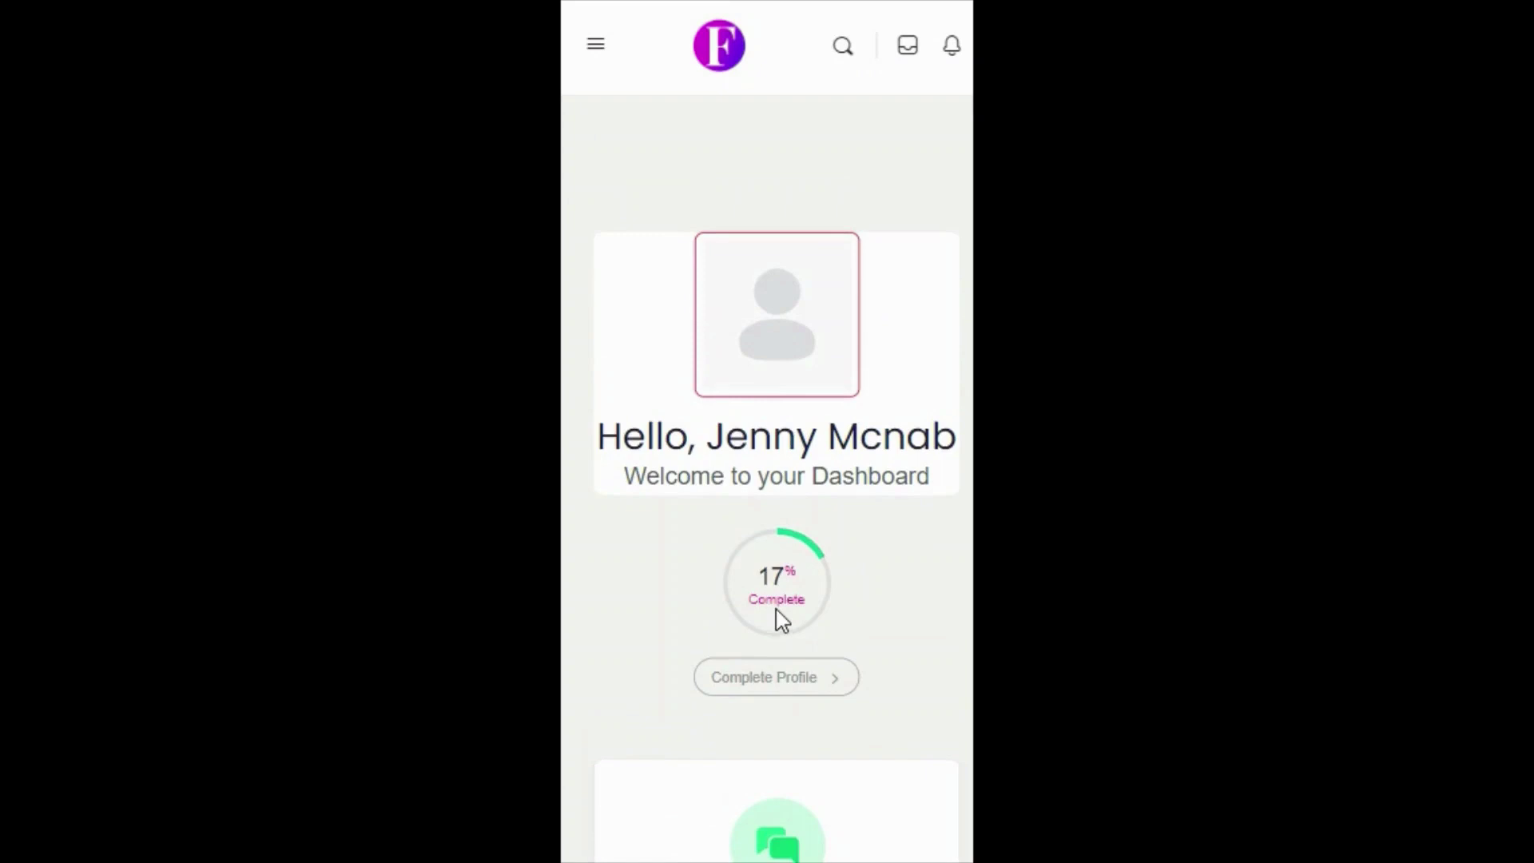
left_click(768, 677)
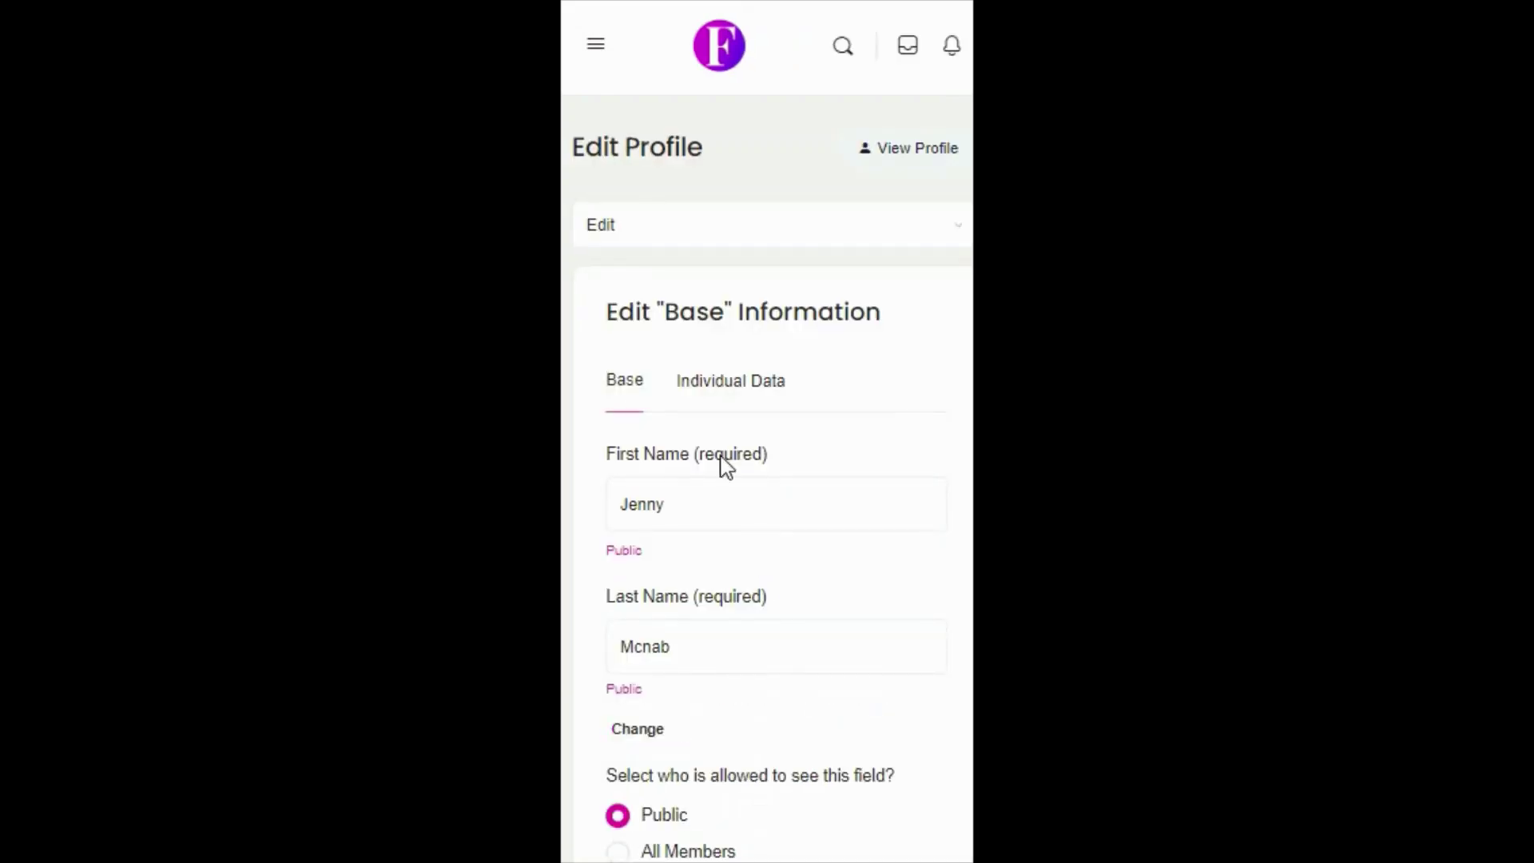
Step: Save the Base profile details and move on to the Individual Data section
scroll(754, 490, "down", 3)
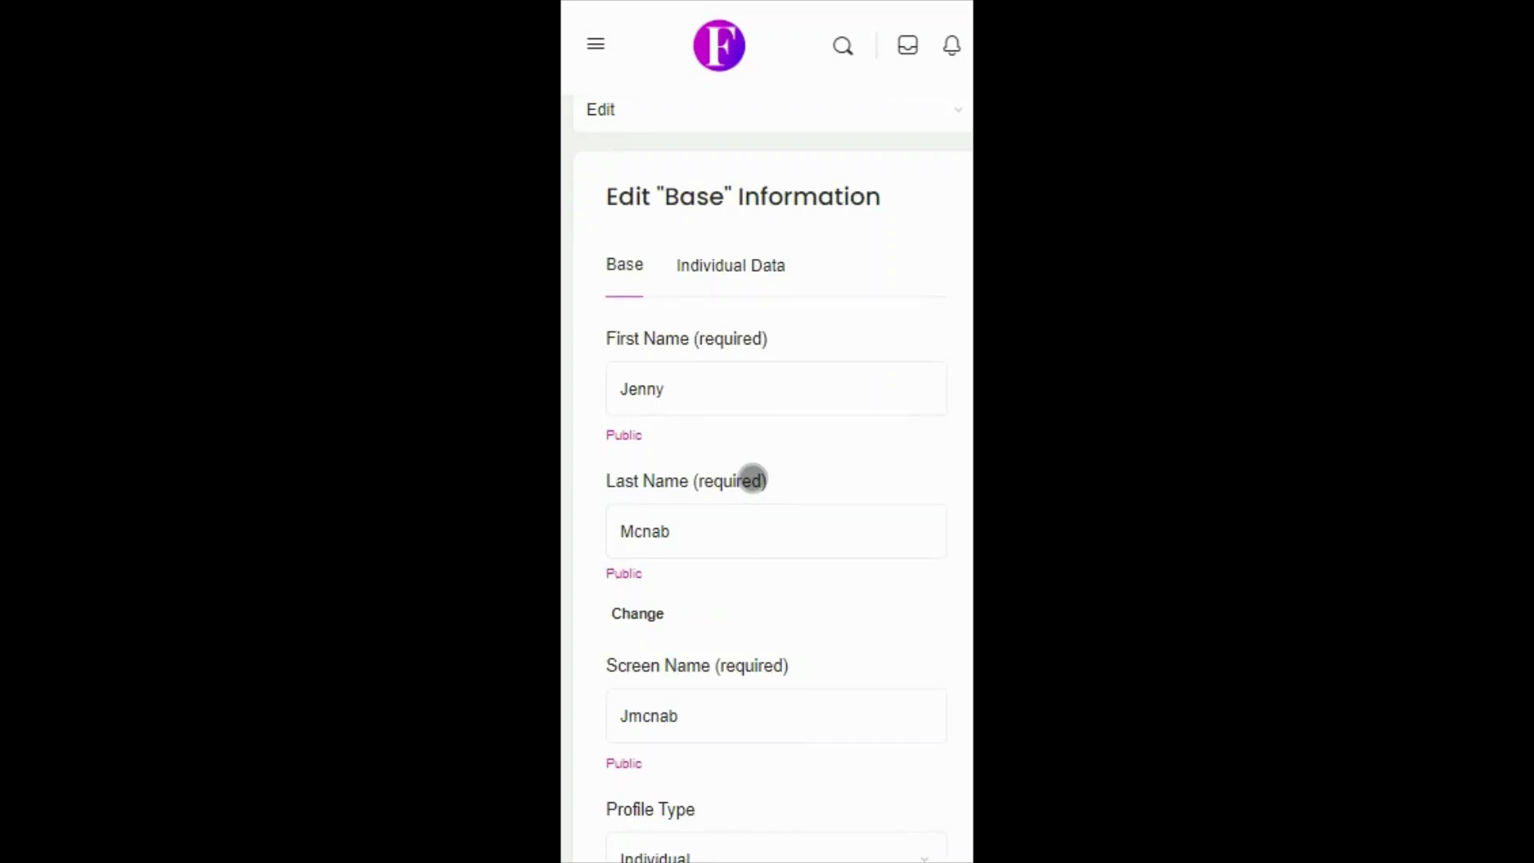
scroll(718, 444, "down", 3)
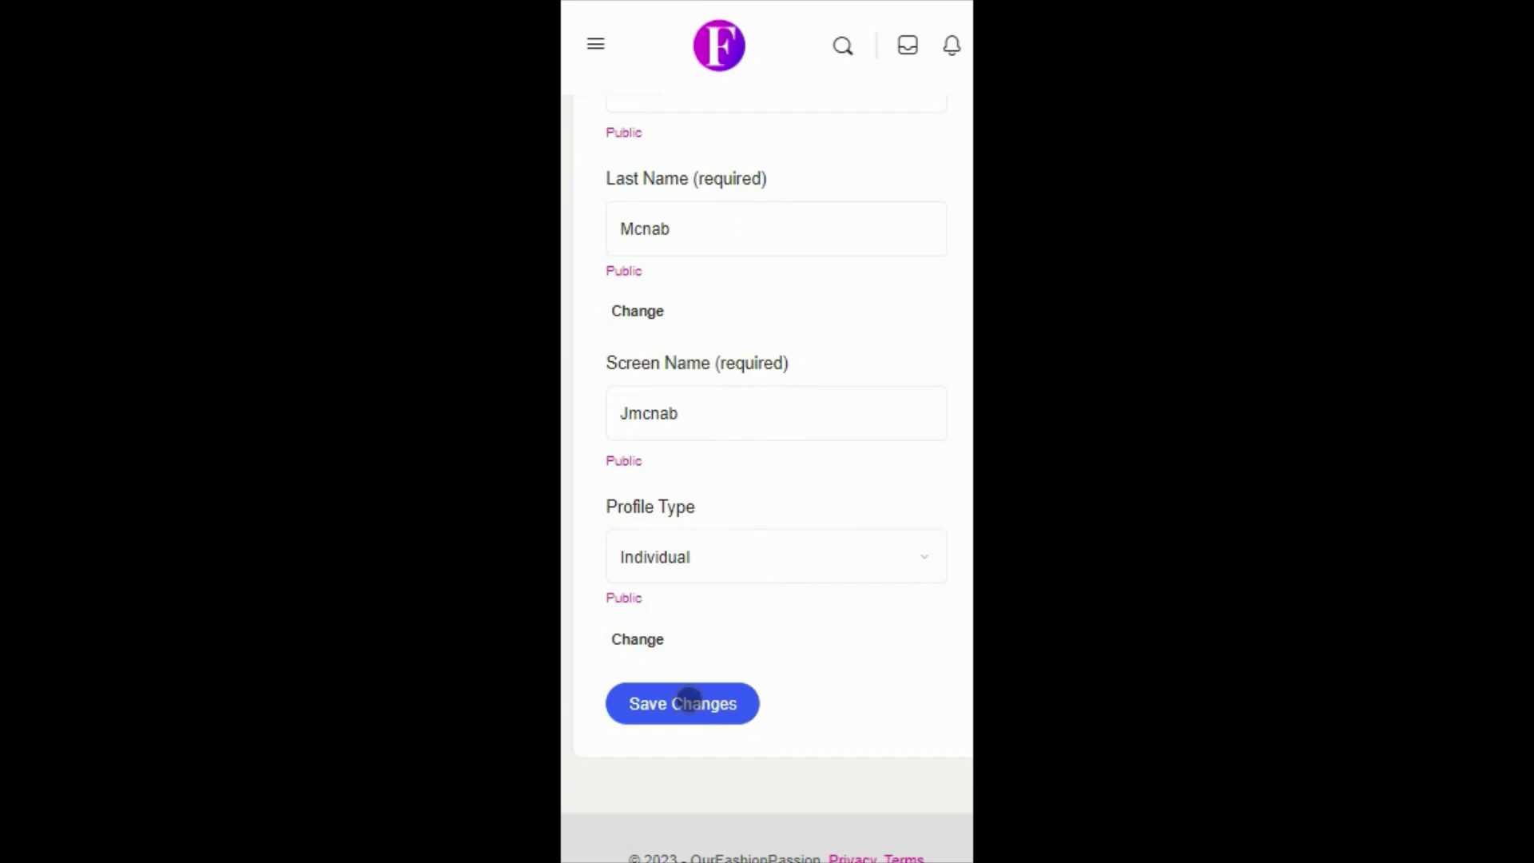
left_click(689, 698)
left_click(732, 445)
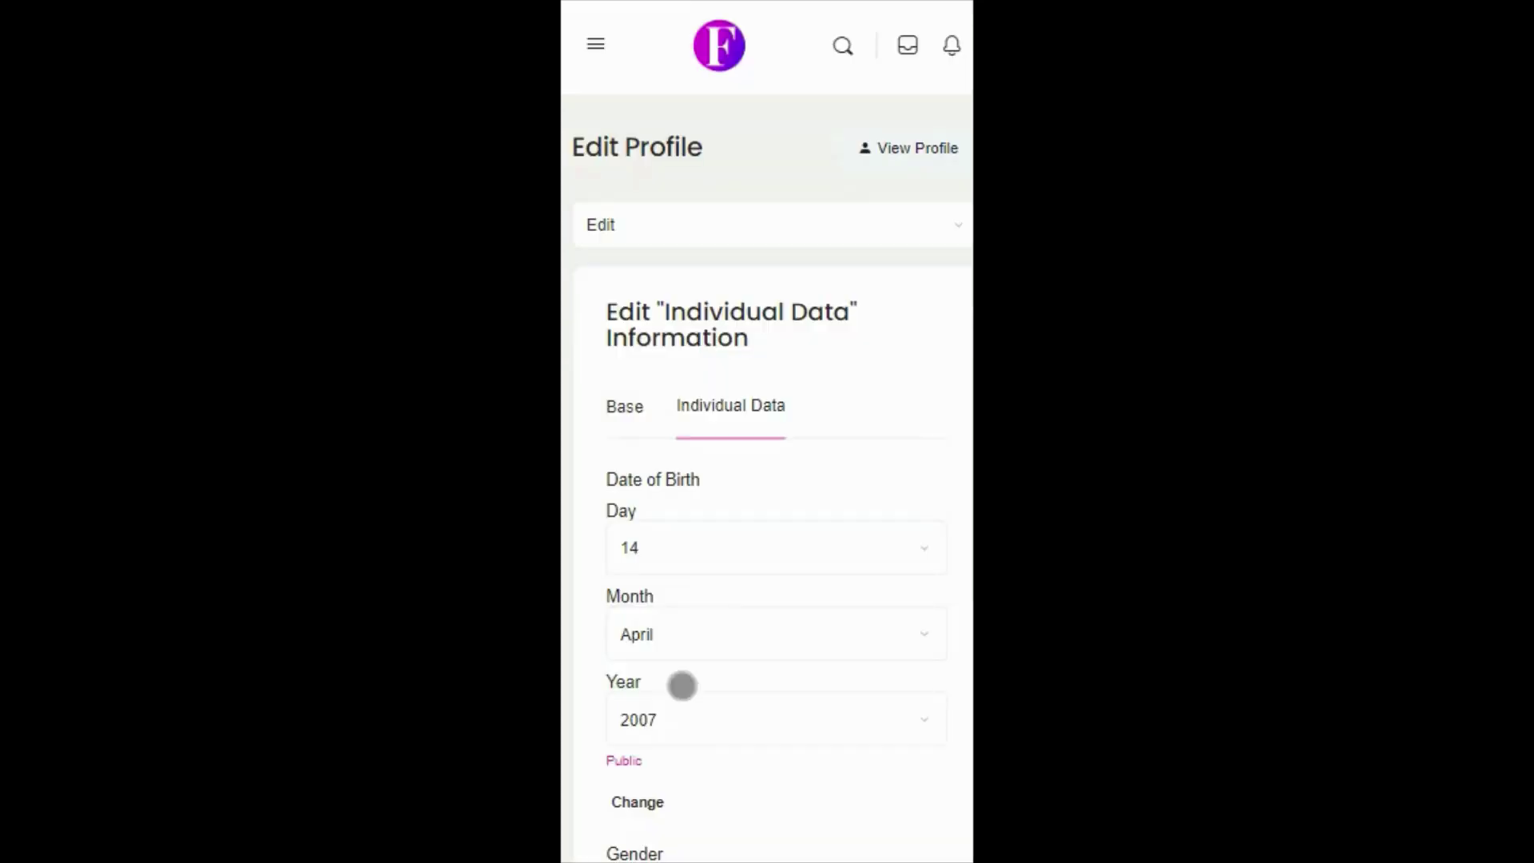
Step: Go through the Facebook, Instagram and LinkedIn link fields of the Individual Data form
scroll(708, 636, "down", 4)
scroll(708, 636, "down", 3)
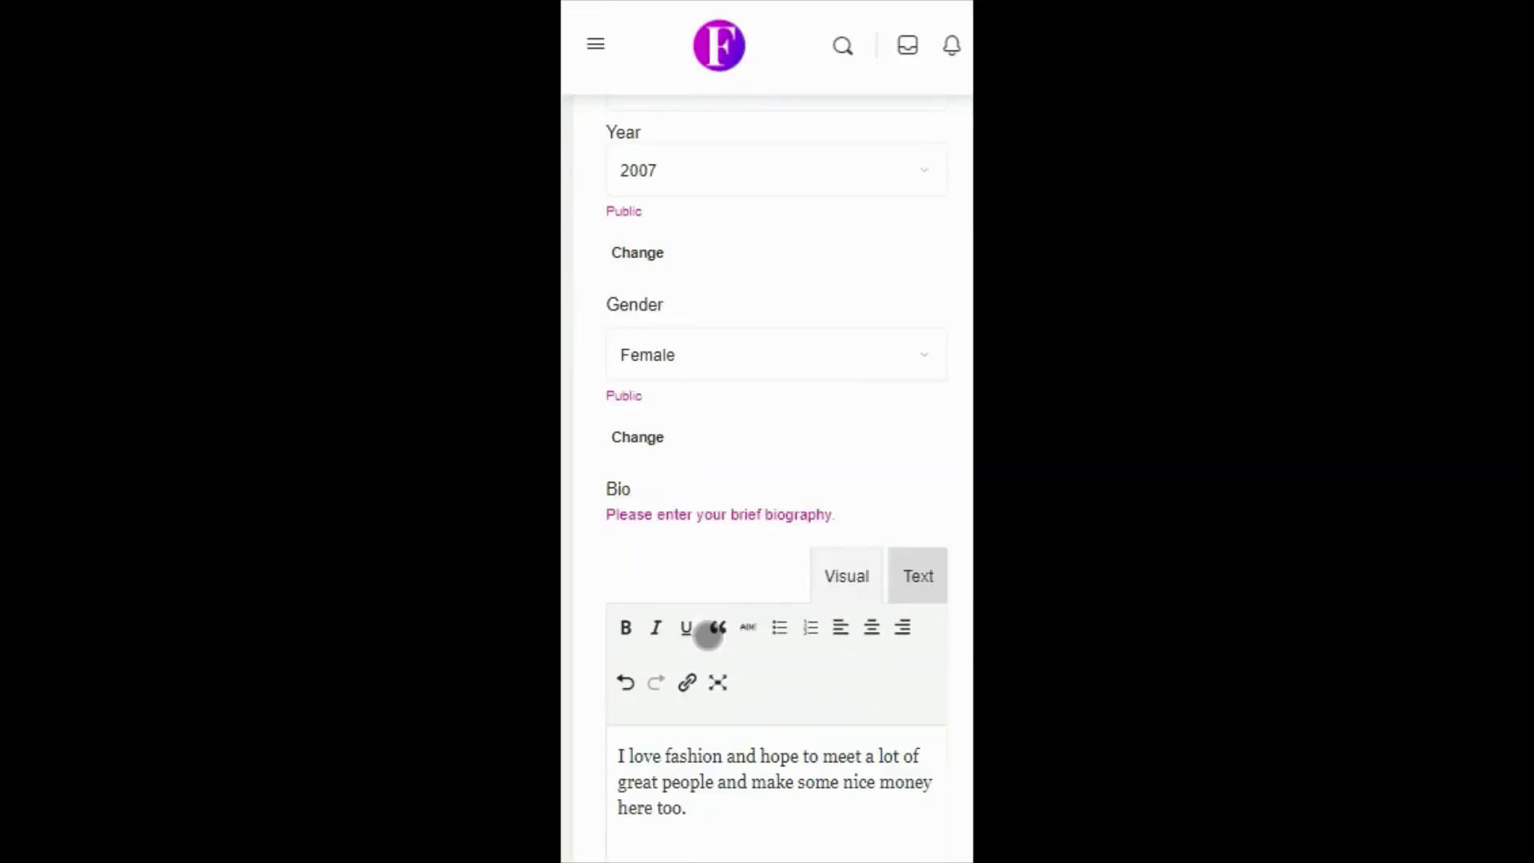
scroll(708, 635, "down", 13)
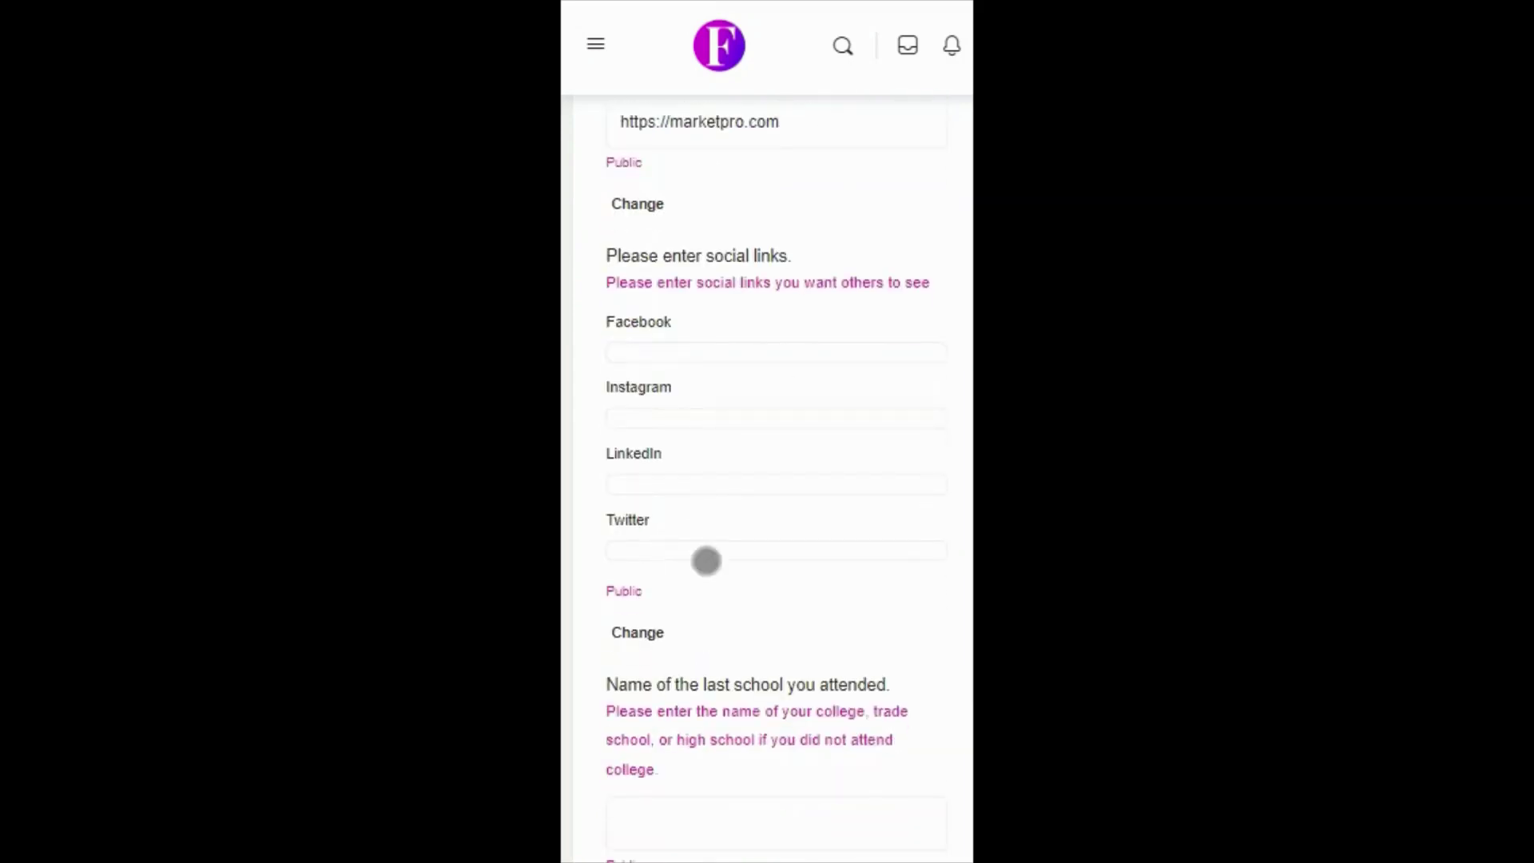
left_click(688, 352)
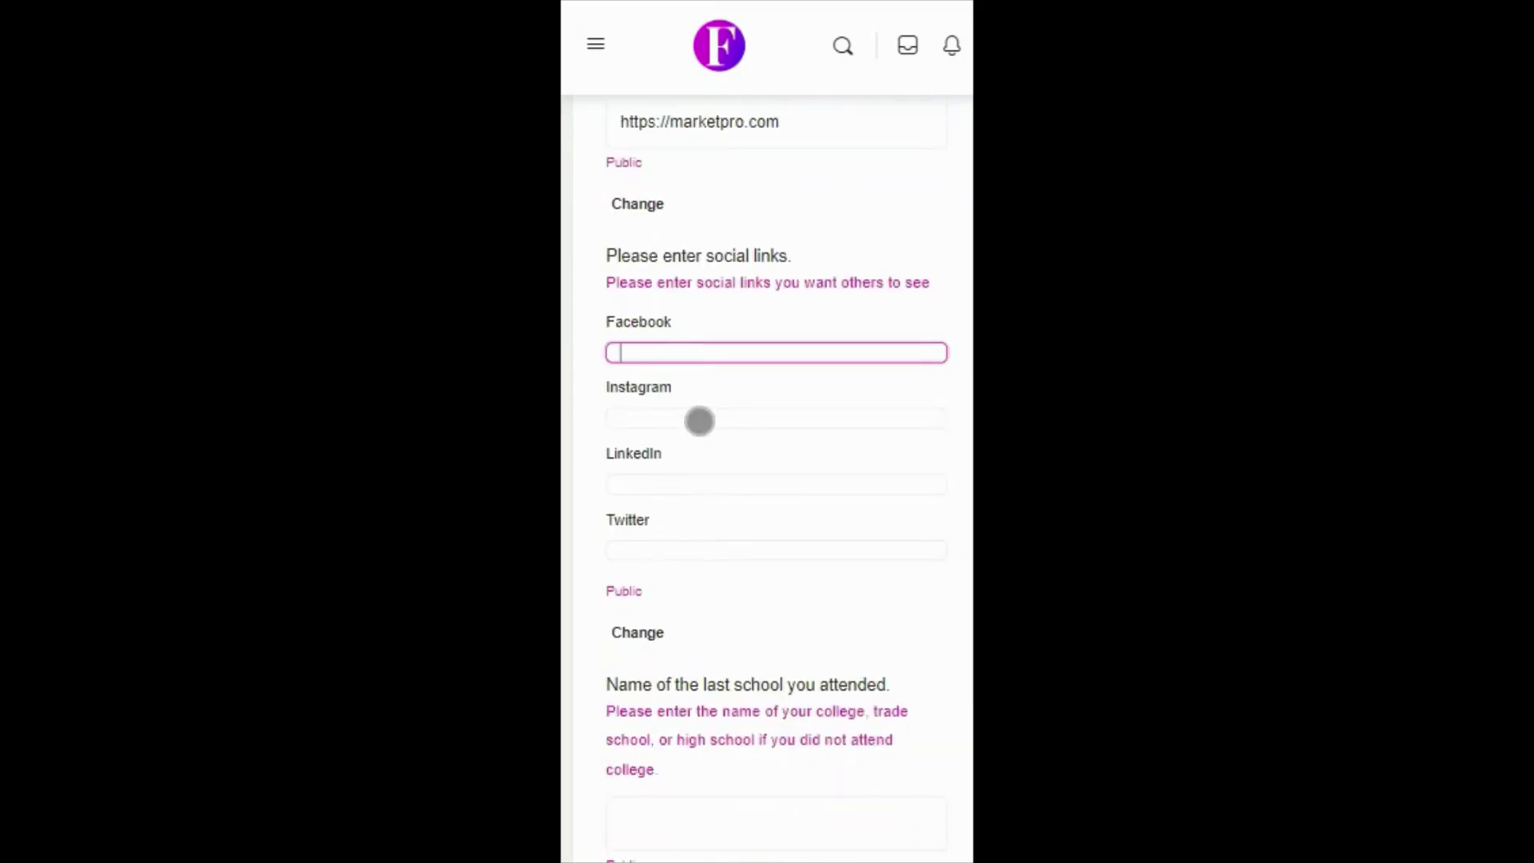
left_click(699, 421)
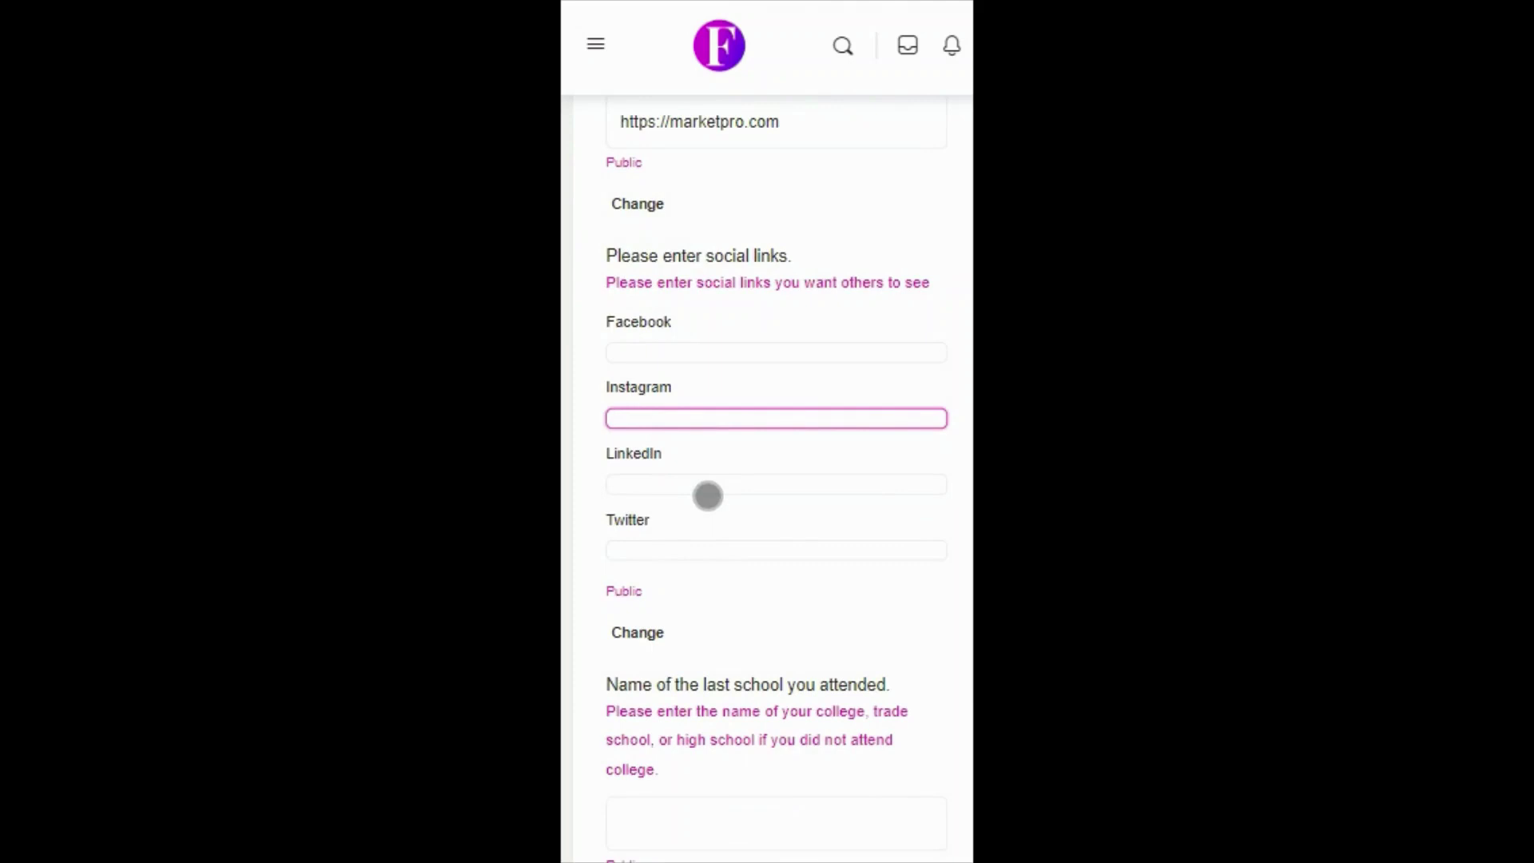
left_click(709, 495)
left_click(726, 631)
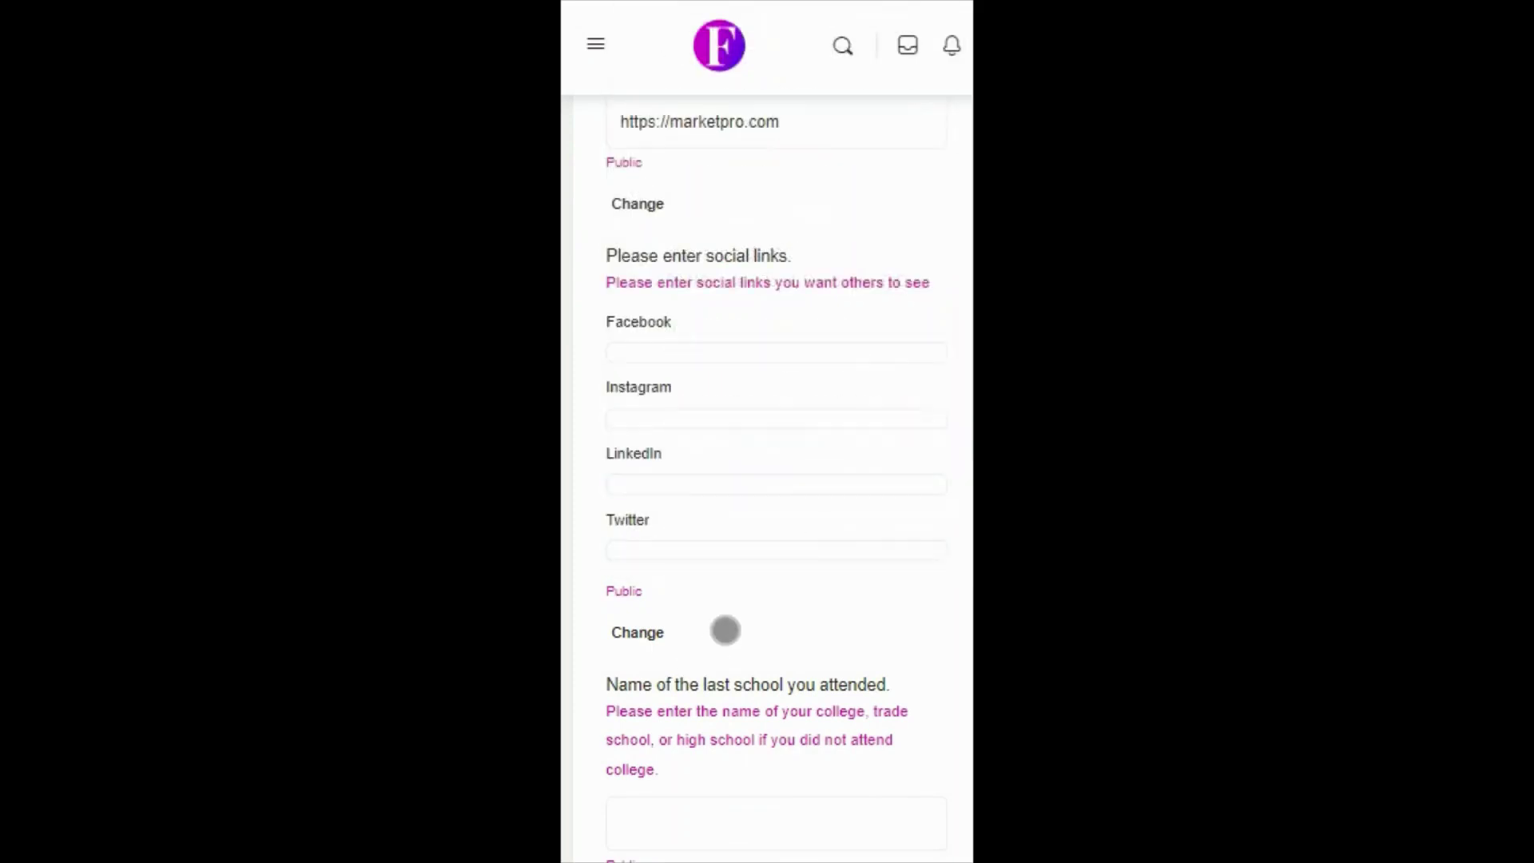
Step: Save the individual data, including the 14 April 2007 date of birth
scroll(736, 607, "down", 4)
scroll(737, 606, "down", 4)
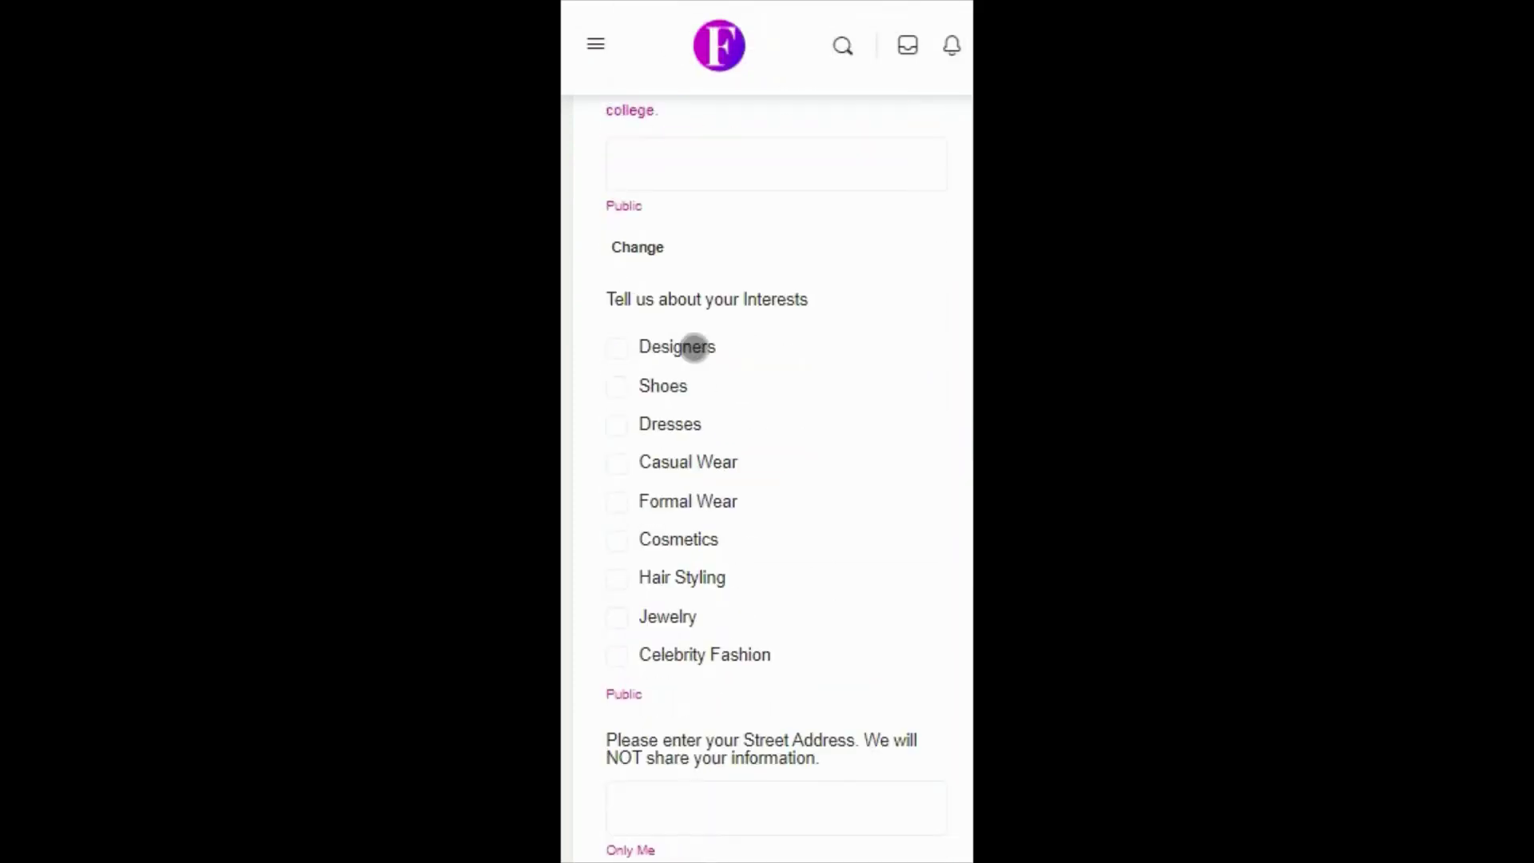
scroll(701, 589, "down", 4)
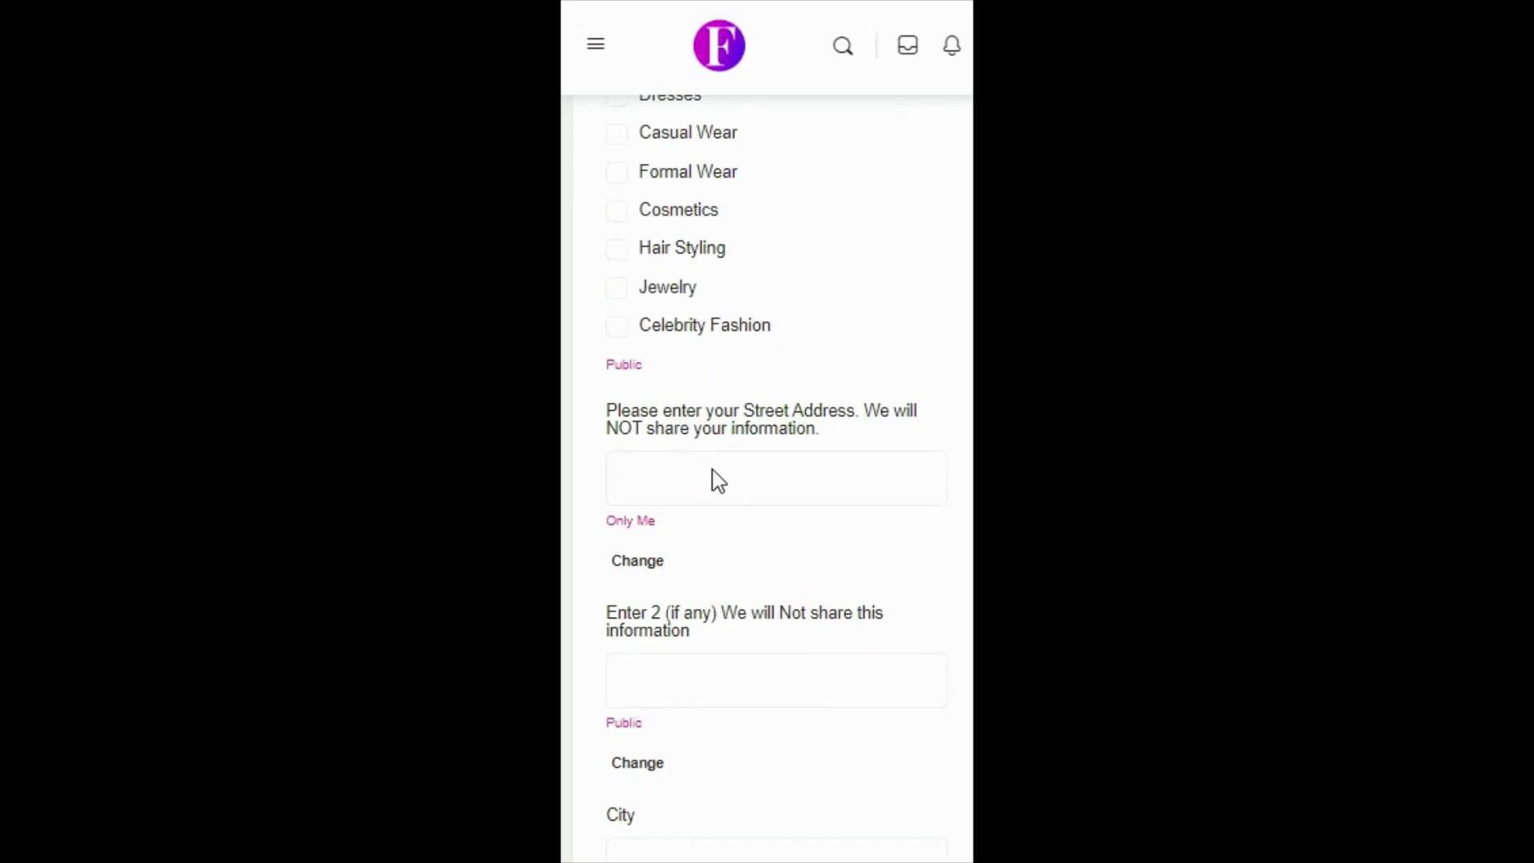
scroll(716, 479, "down", 4)
scroll(703, 623, "down", 4)
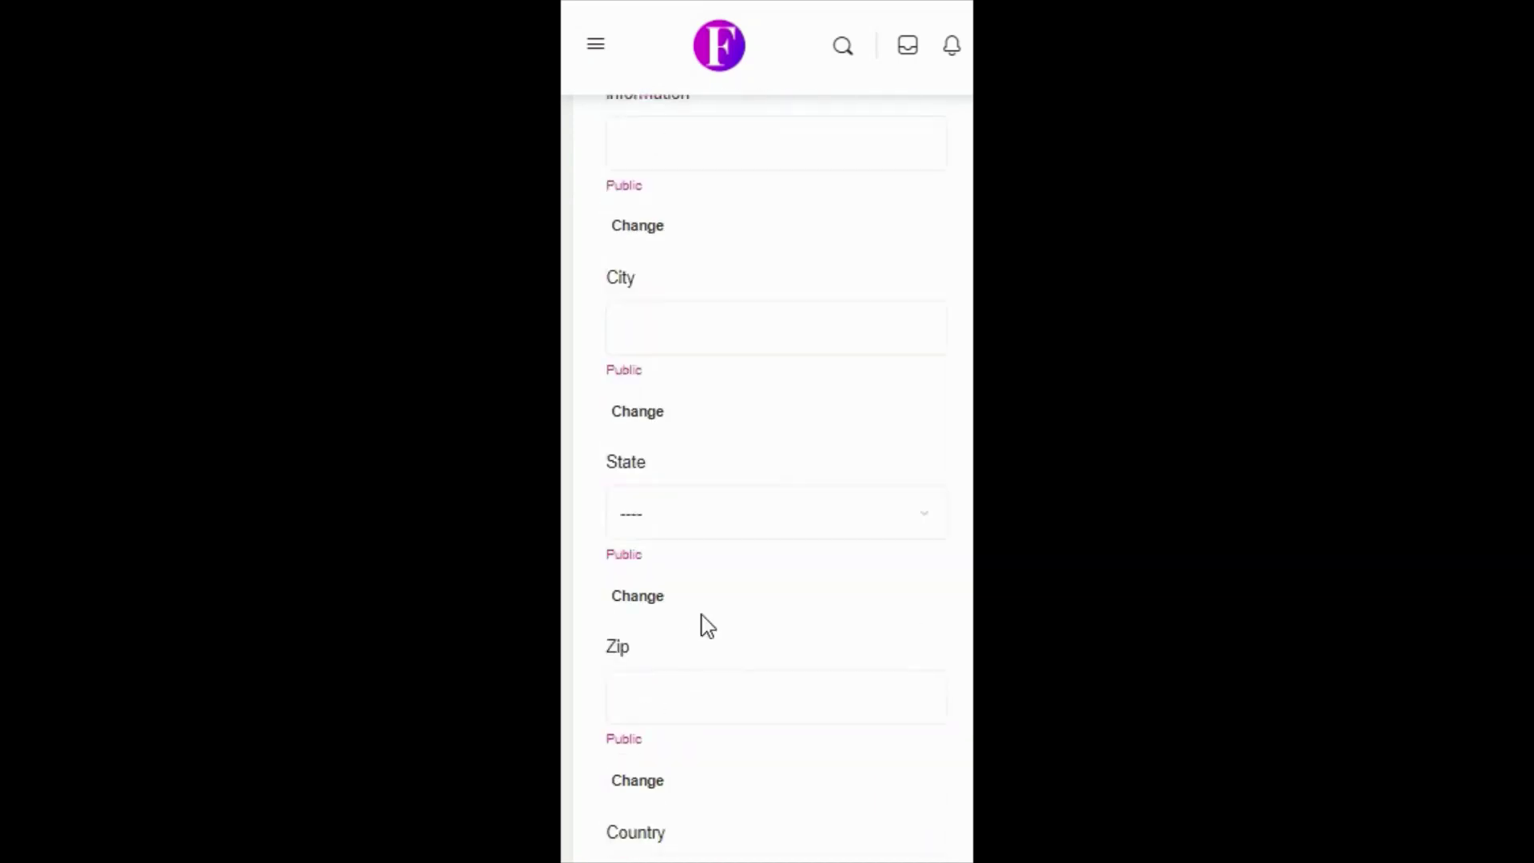
scroll(712, 592, "down", 4)
scroll(711, 583, "down", 1)
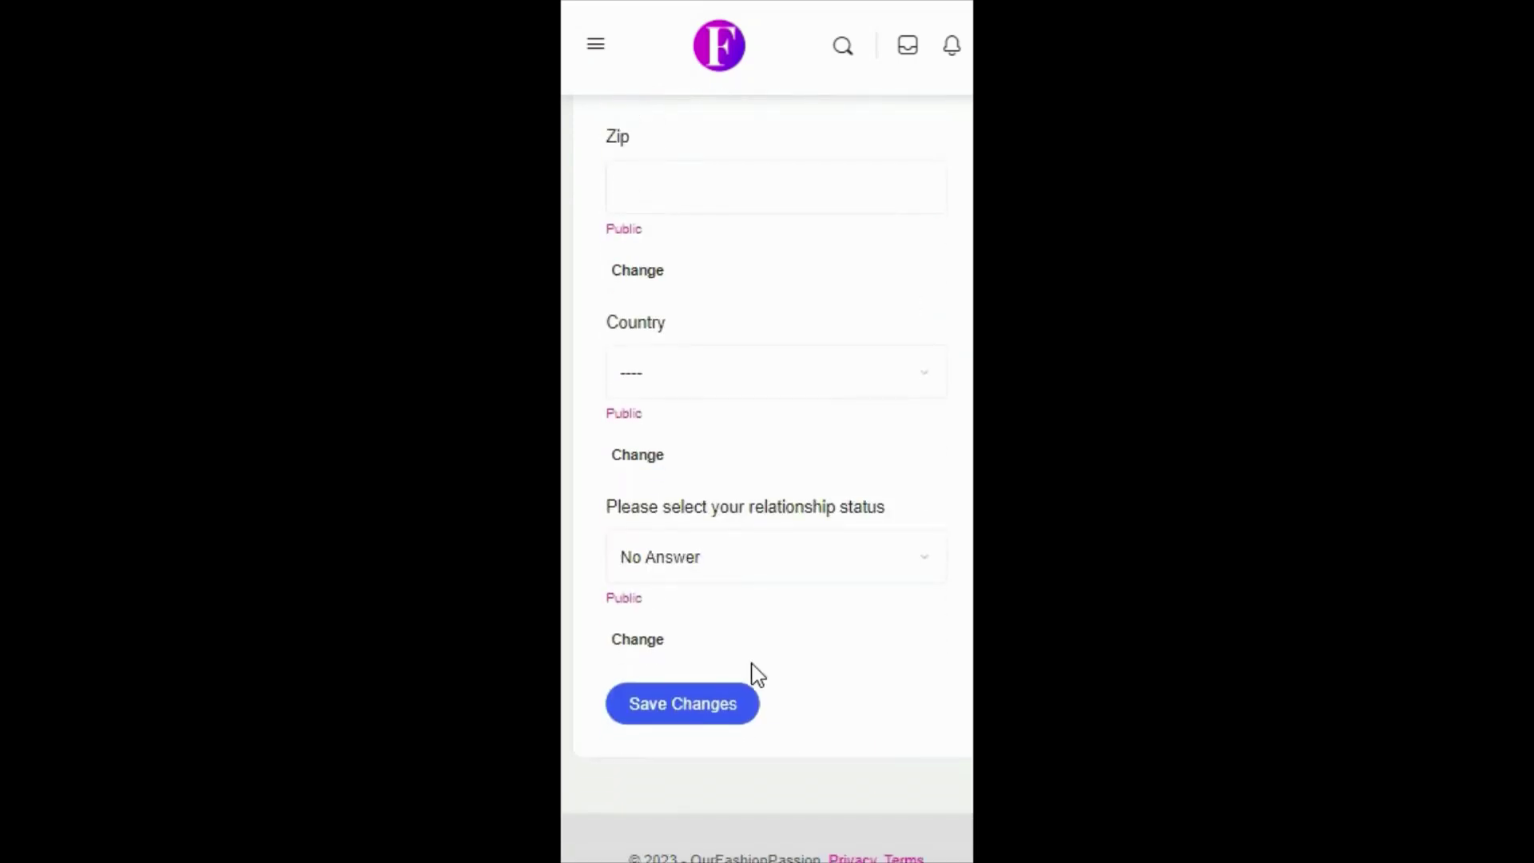
left_click(695, 714)
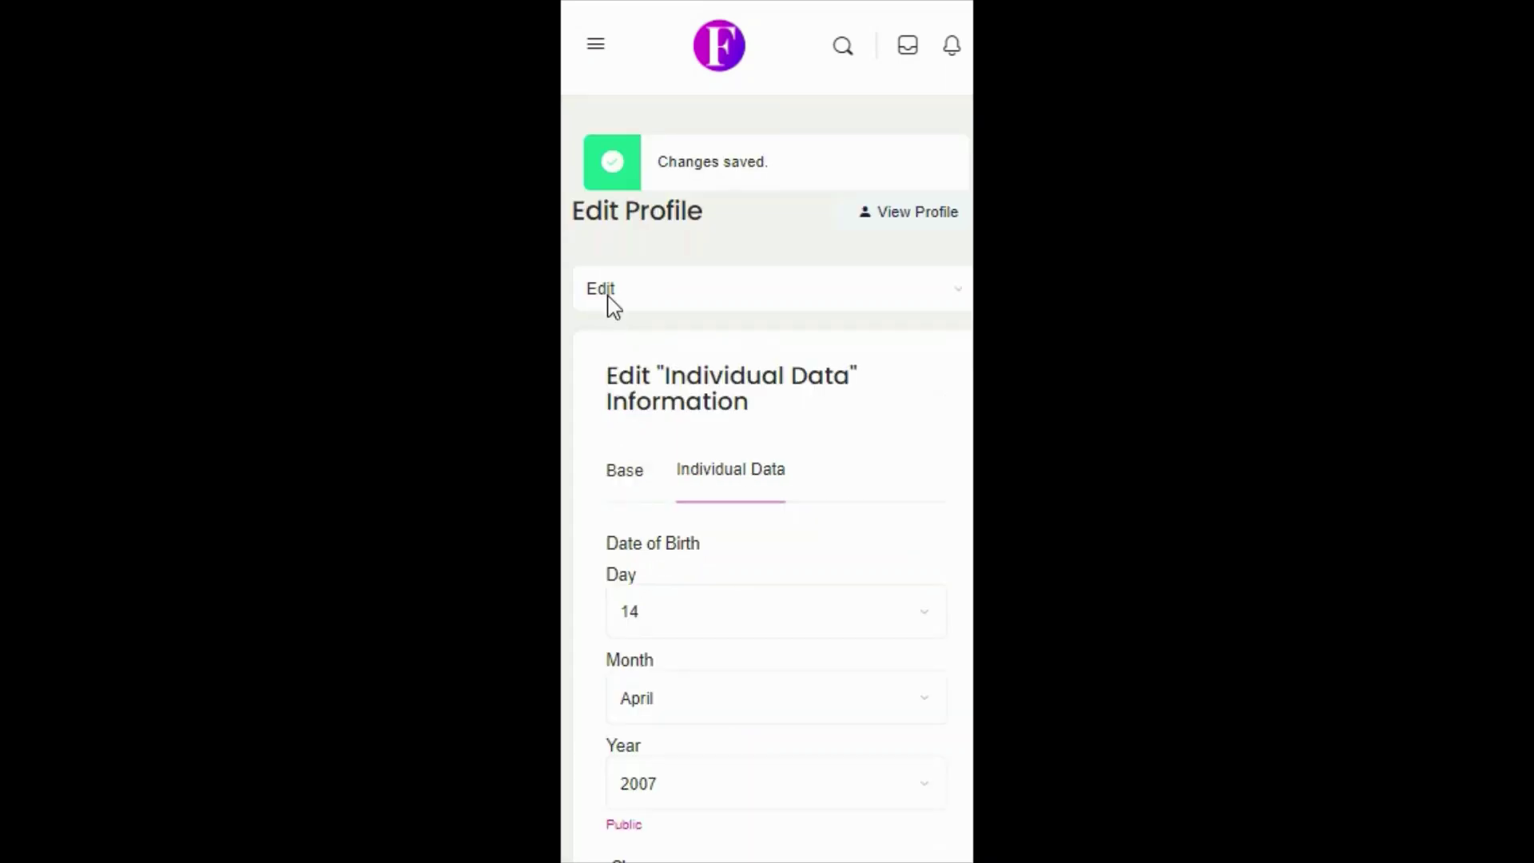
Step: Switch to the Profile Photo editing section and bring up the file picker
left_click(601, 289)
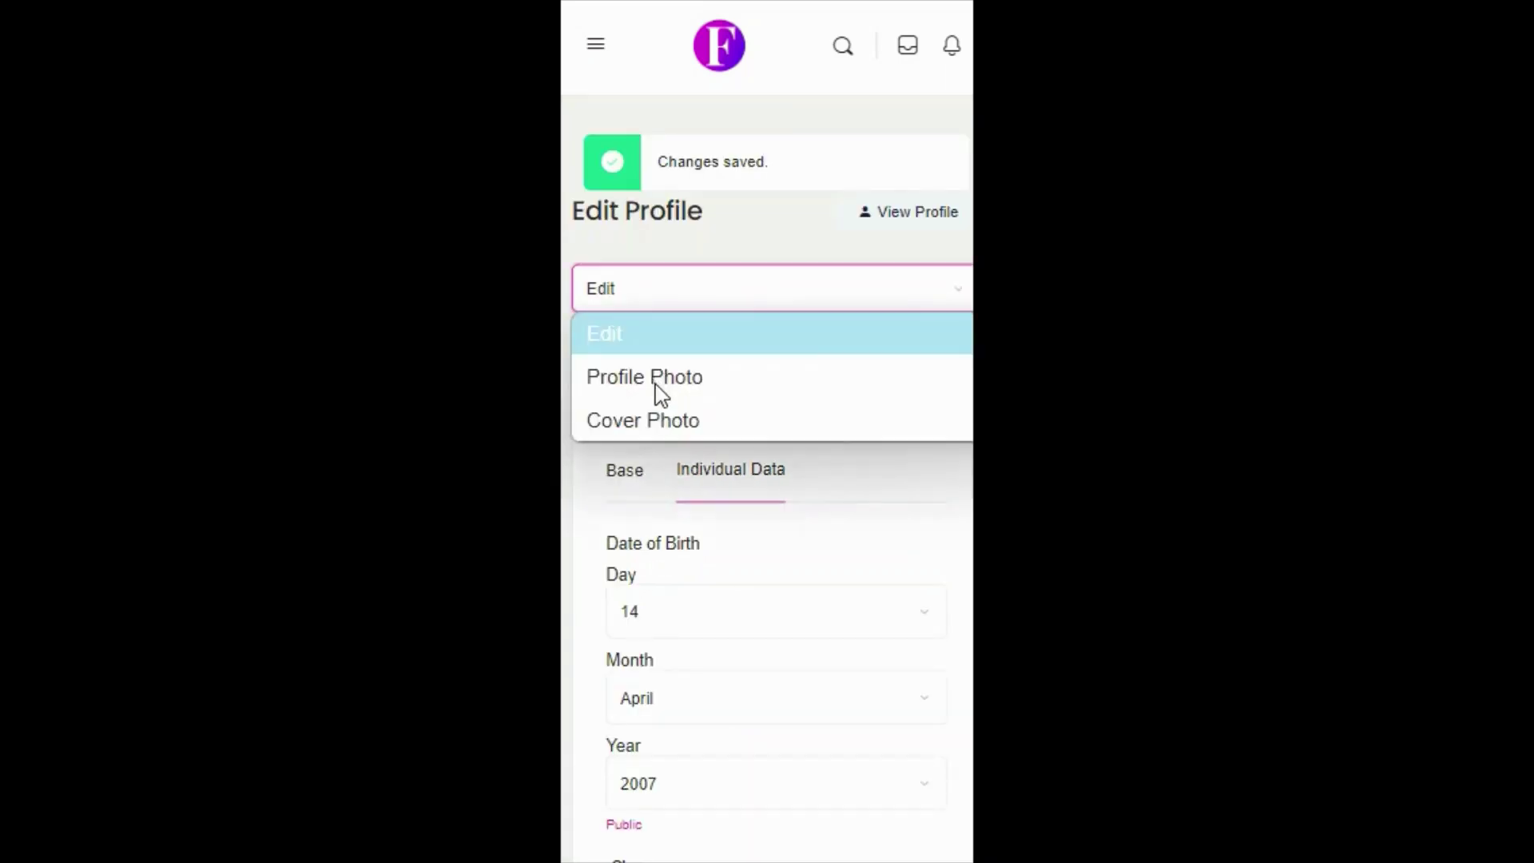
left_click(632, 382)
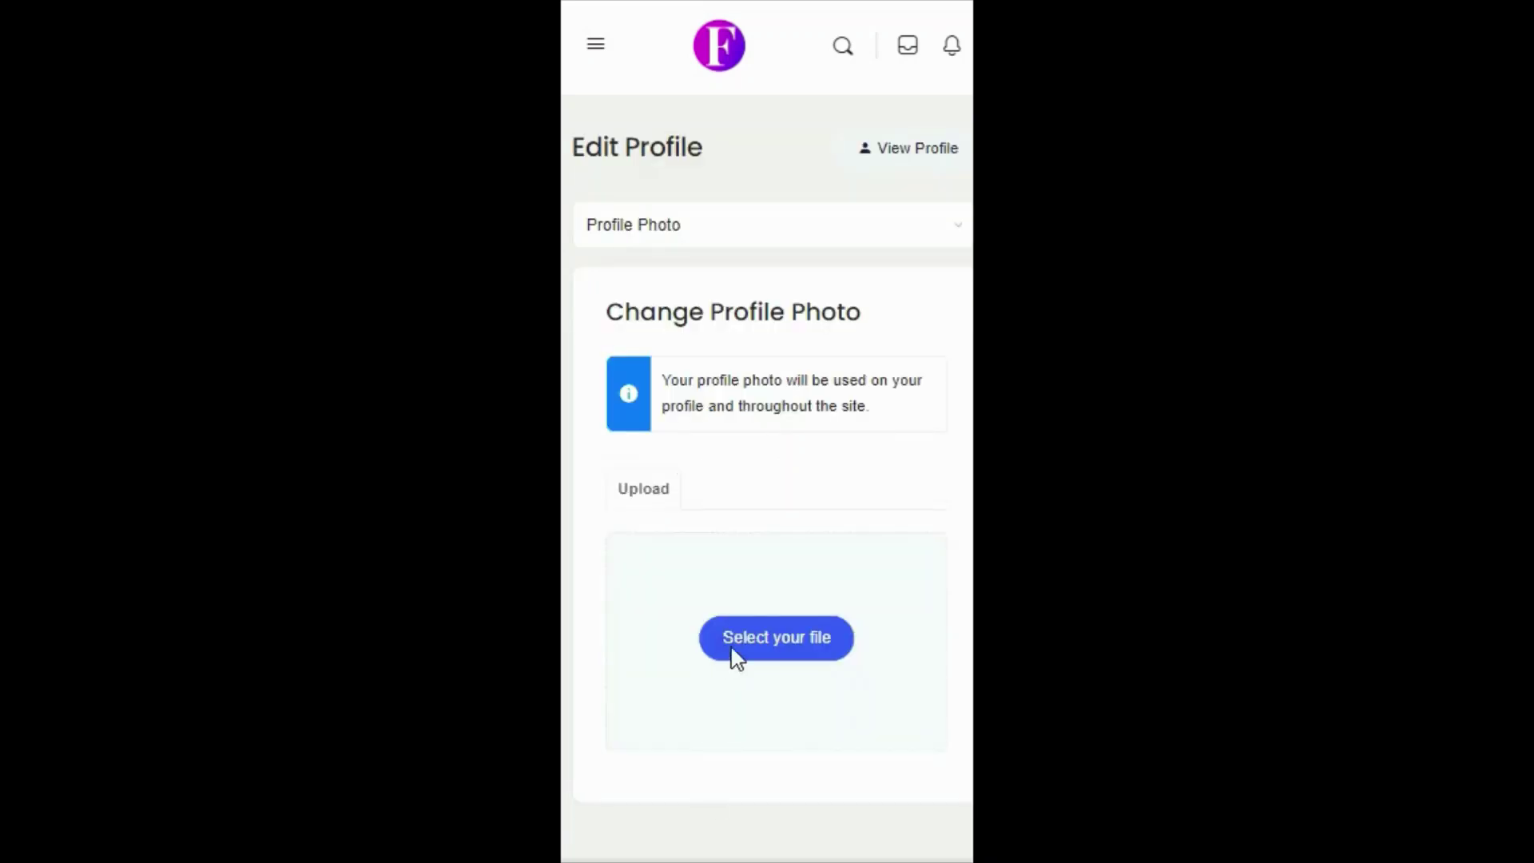
left_click(765, 638)
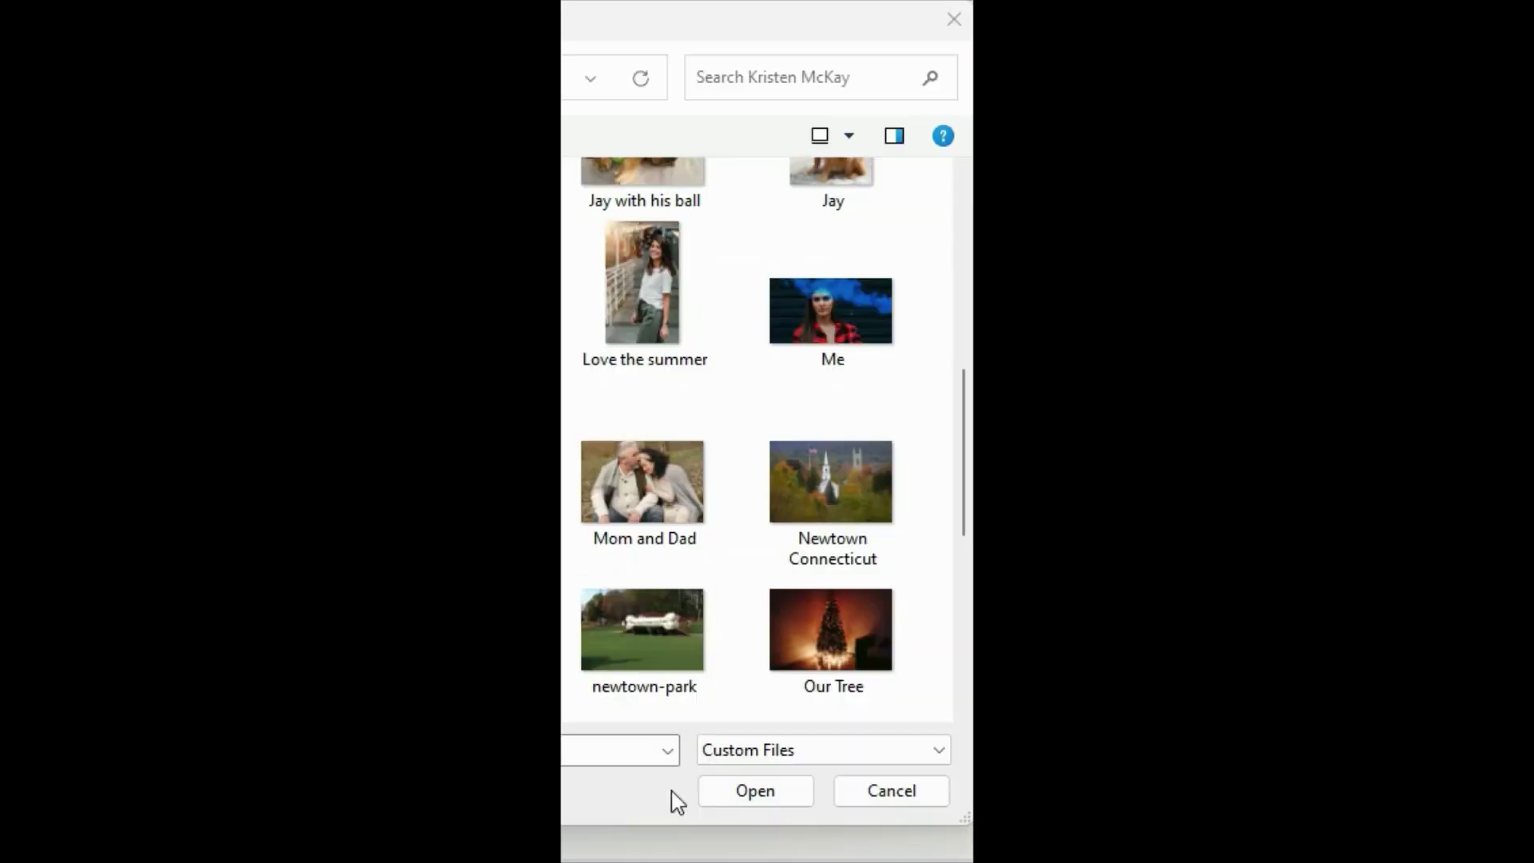
Step: Select Love the summer.jpg and upload it as the profile photo
left_click(642, 291)
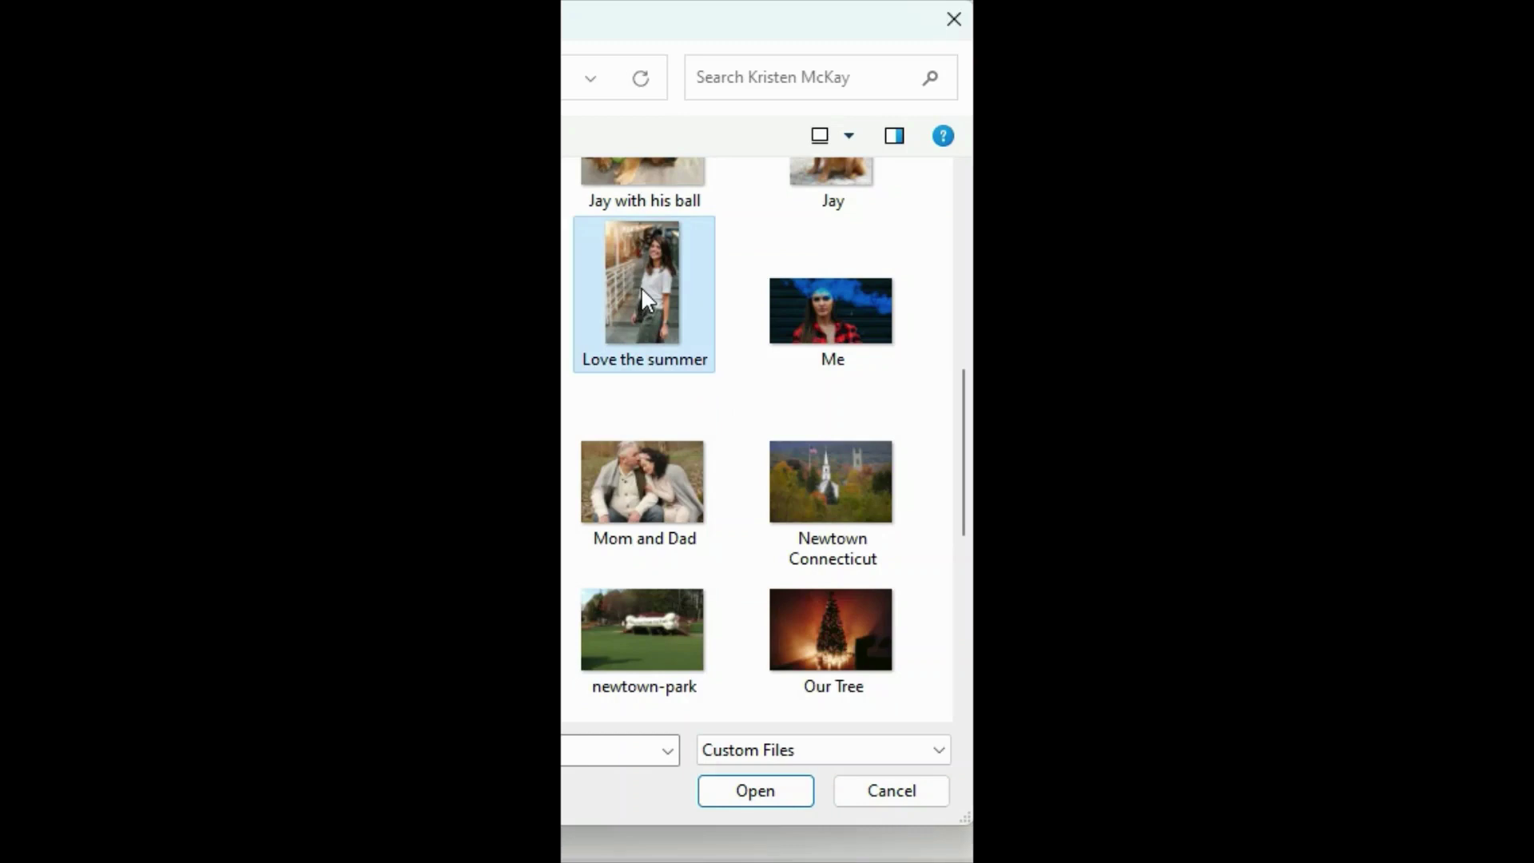
left_click(755, 791)
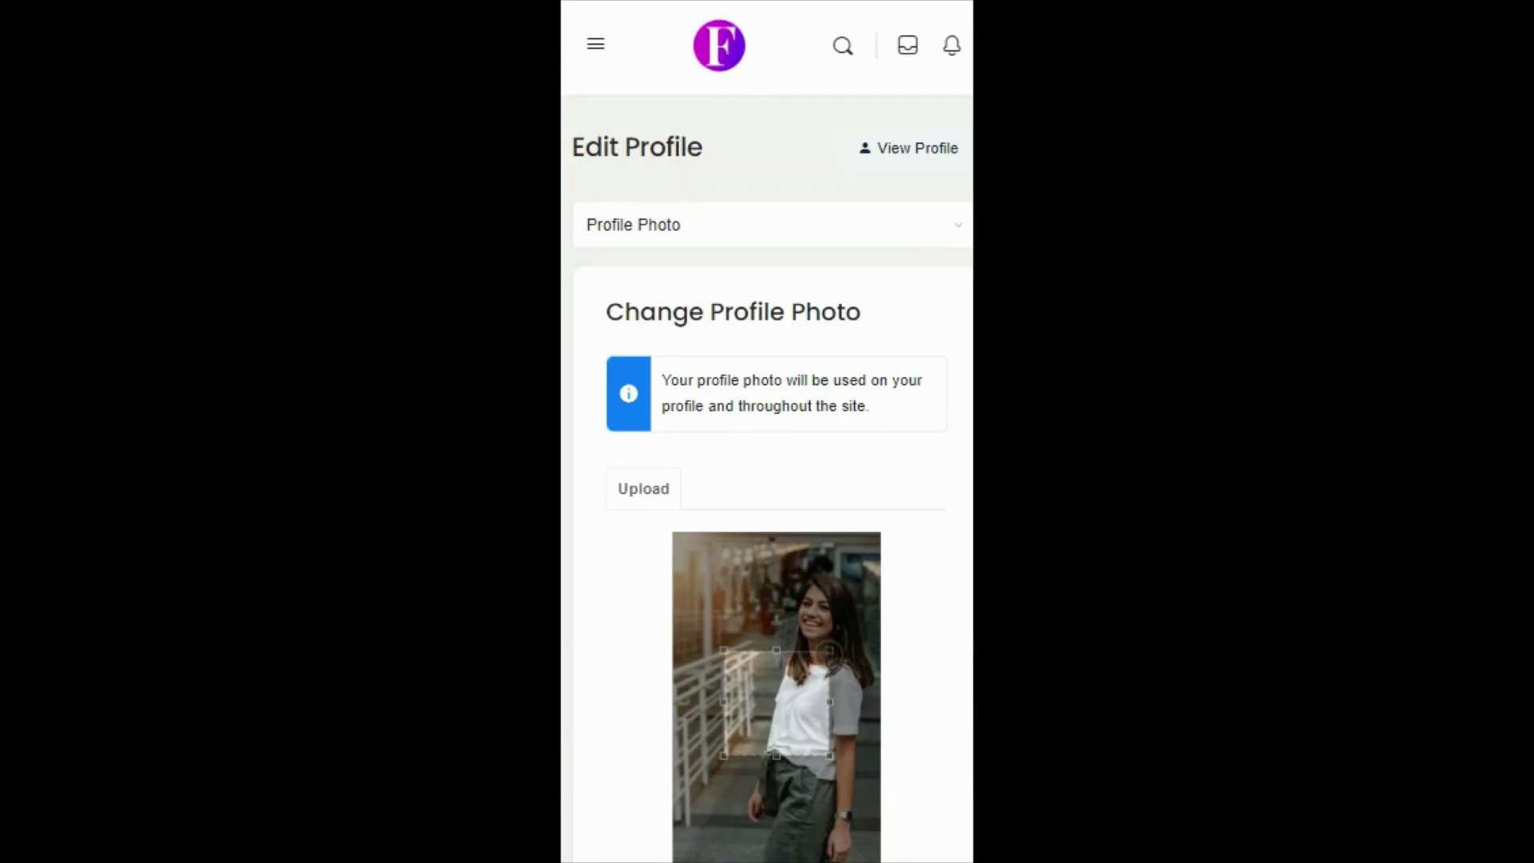
Step: Enlarge and move the crop box to the photo's top, then crop and save the photo
left_click_drag(831, 649, 889, 516)
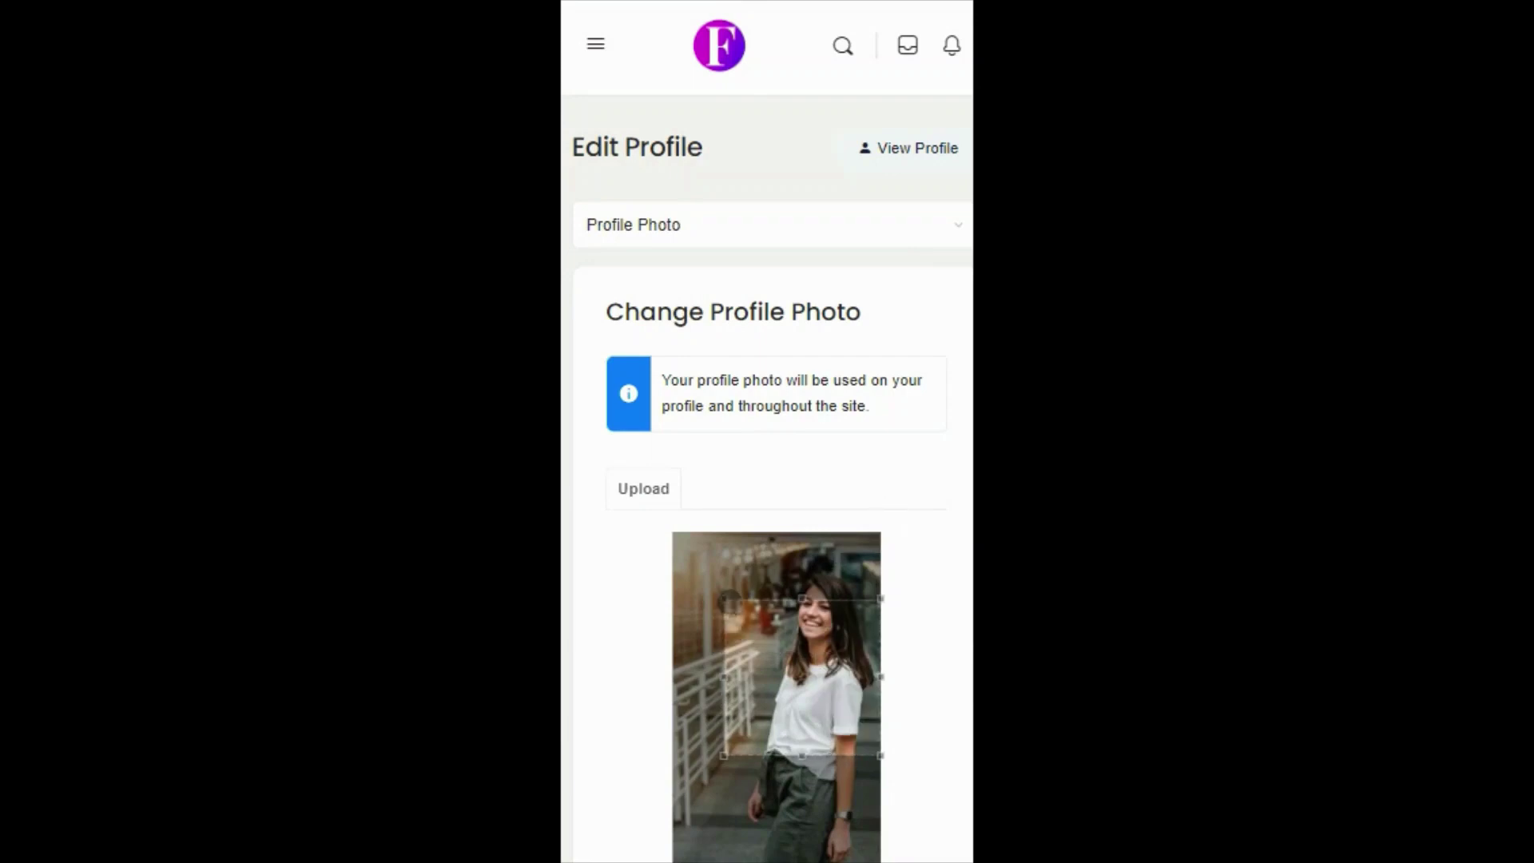
left_click_drag(729, 604, 690, 530)
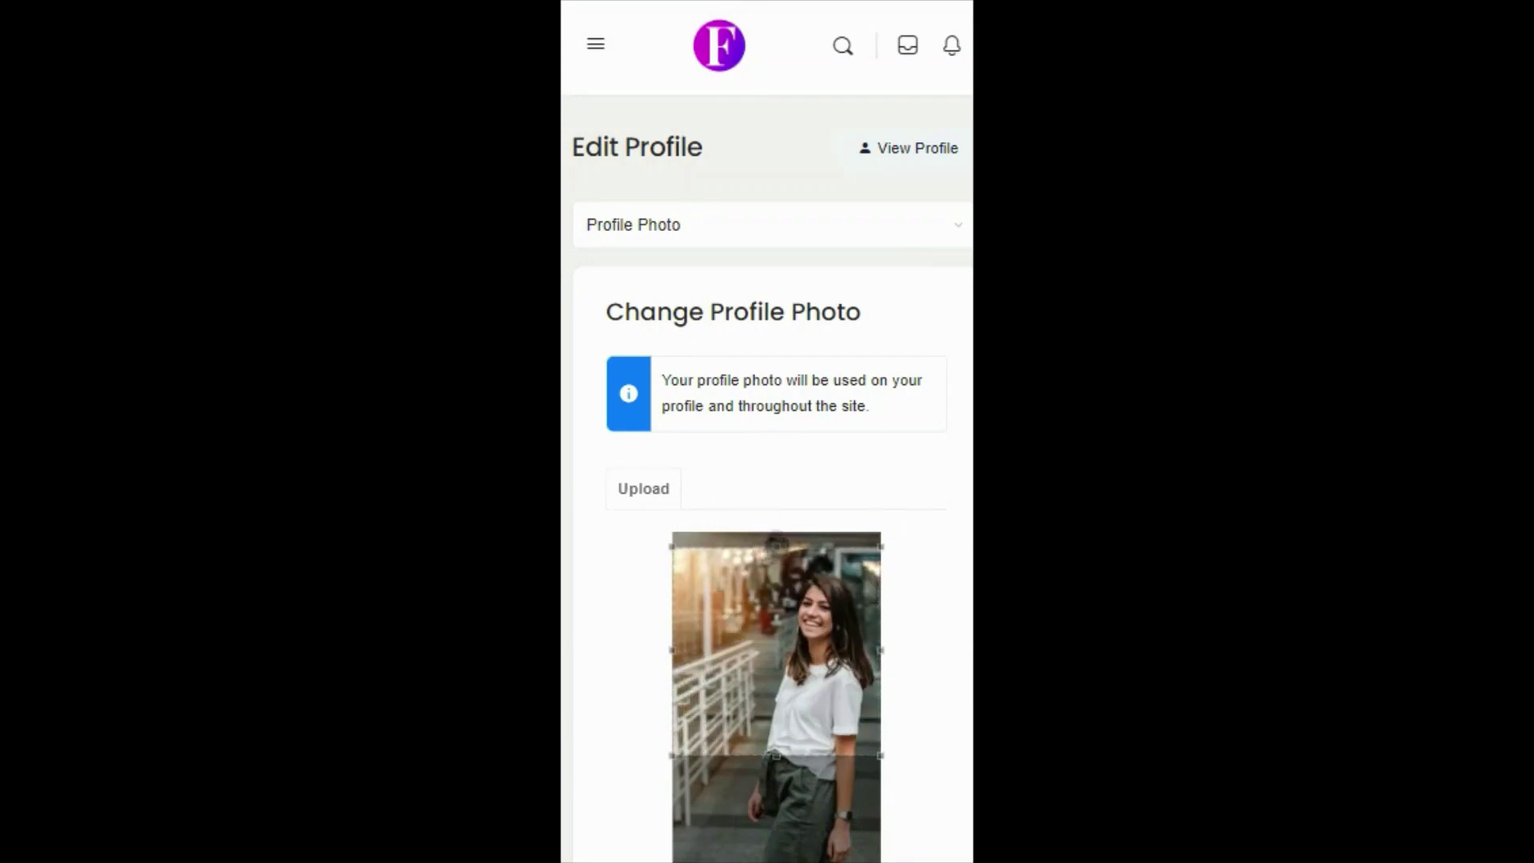
left_click_drag(756, 643, 753, 597)
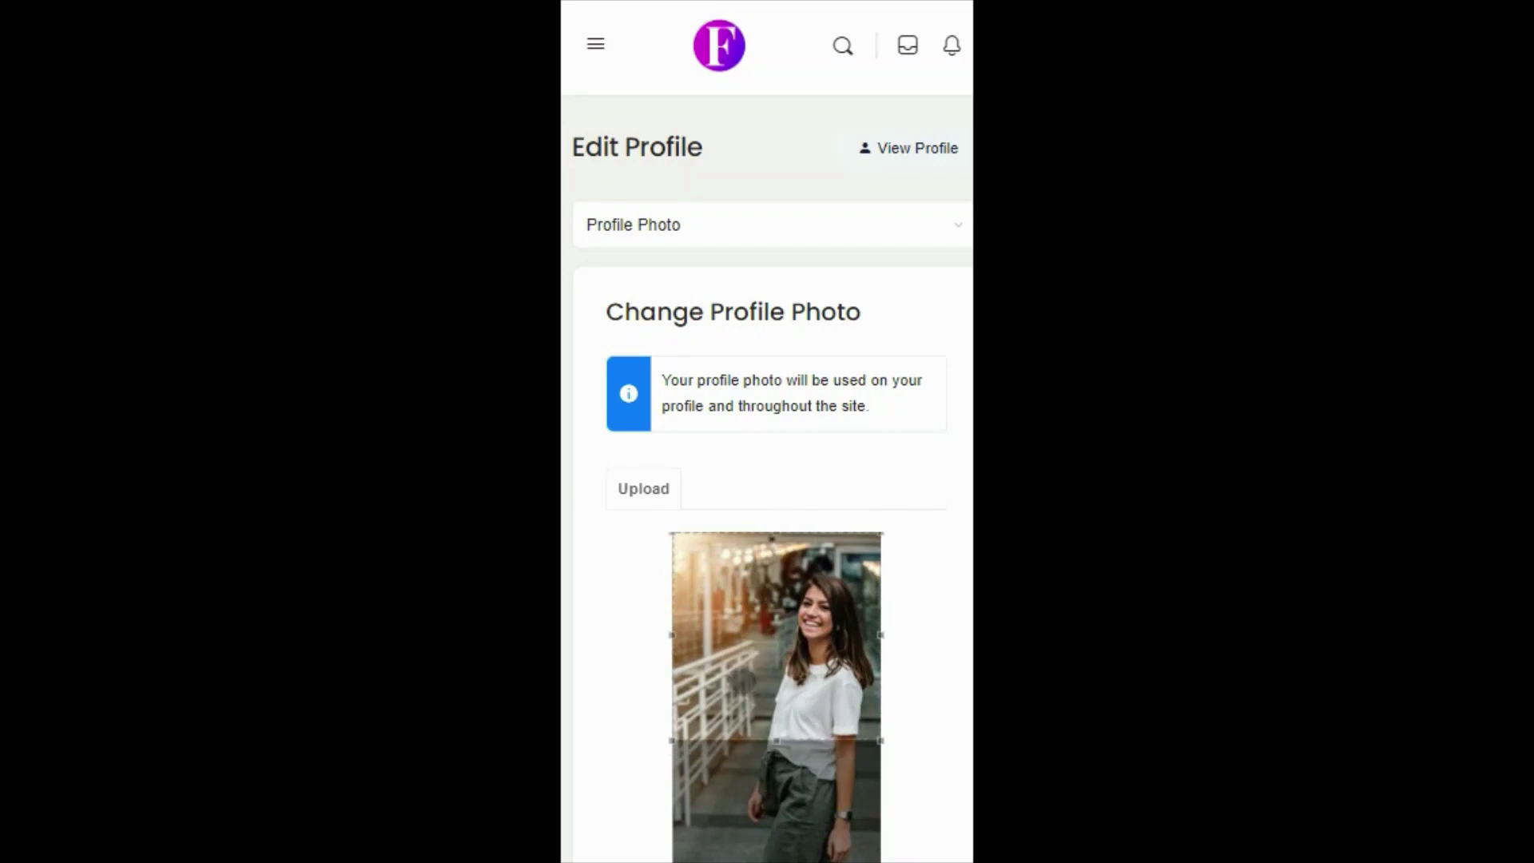
scroll(907, 791, "down", 4)
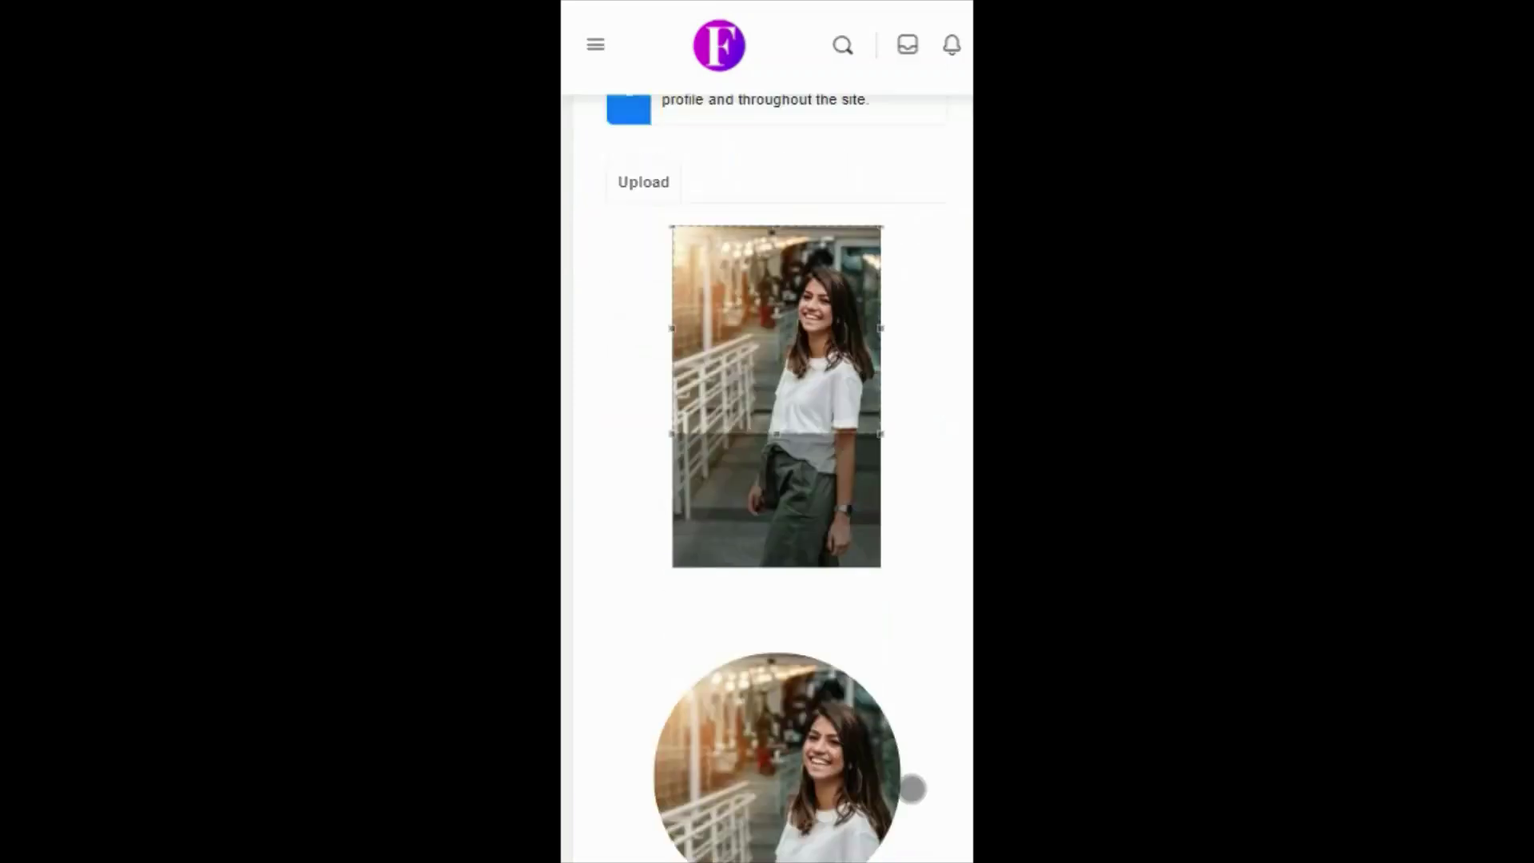
scroll(914, 757, "down", 5)
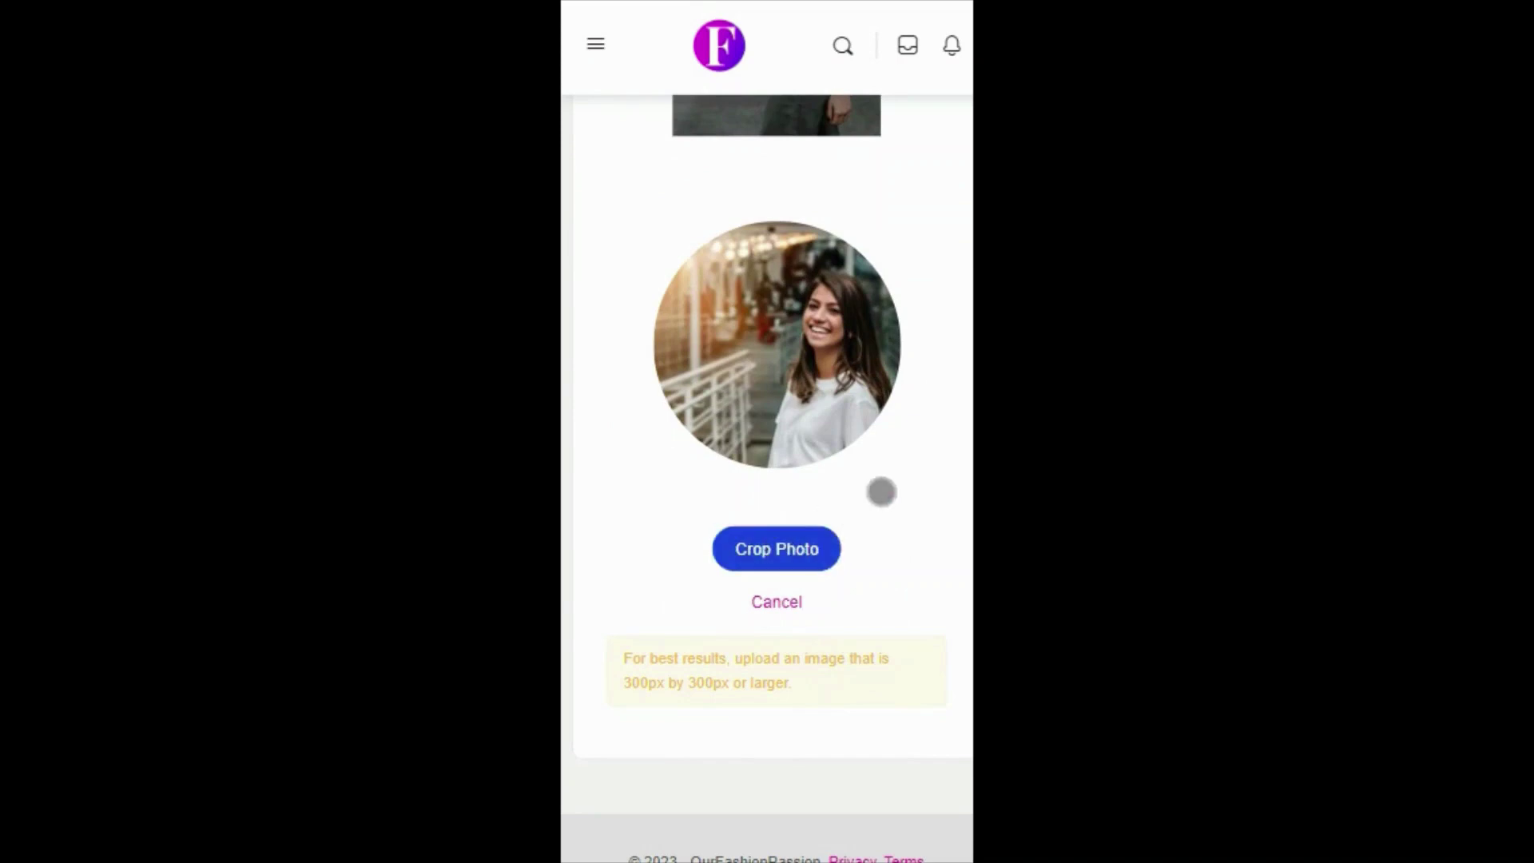
scroll(879, 531, "up", 4)
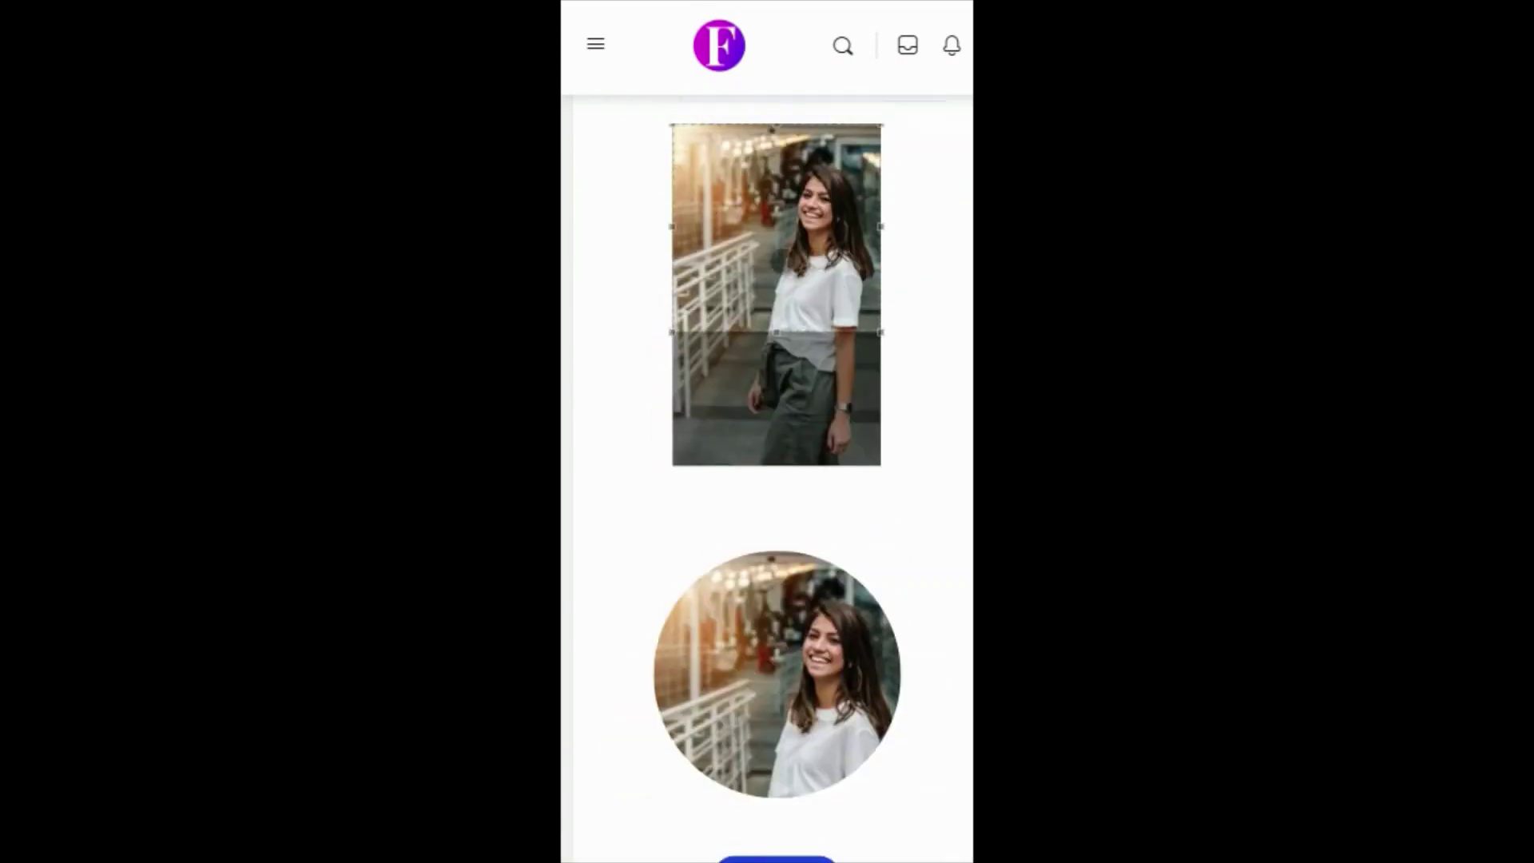
scroll(801, 756, "down", 3)
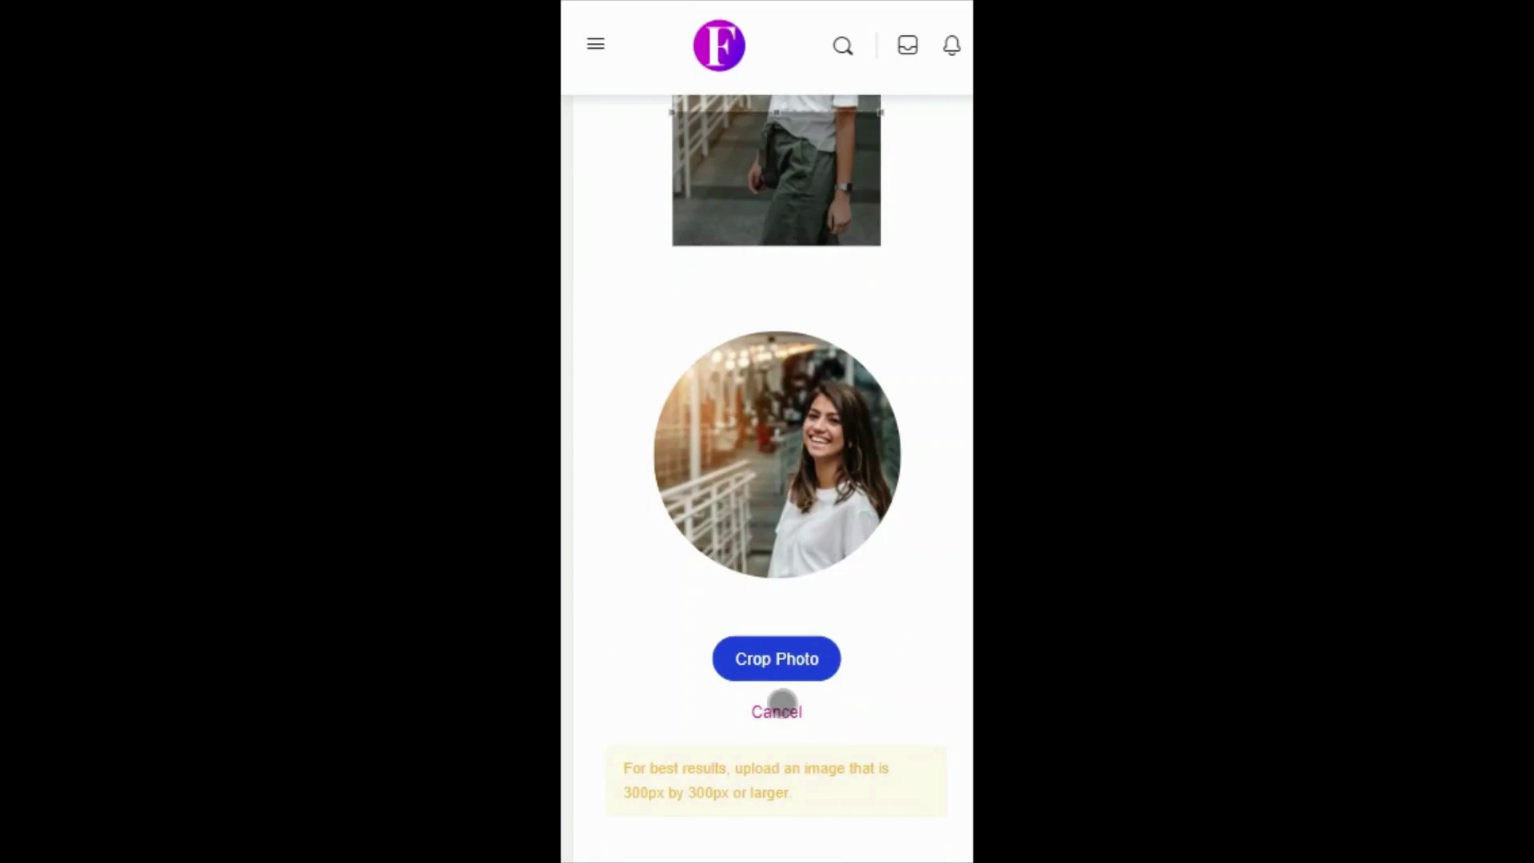
left_click(758, 657)
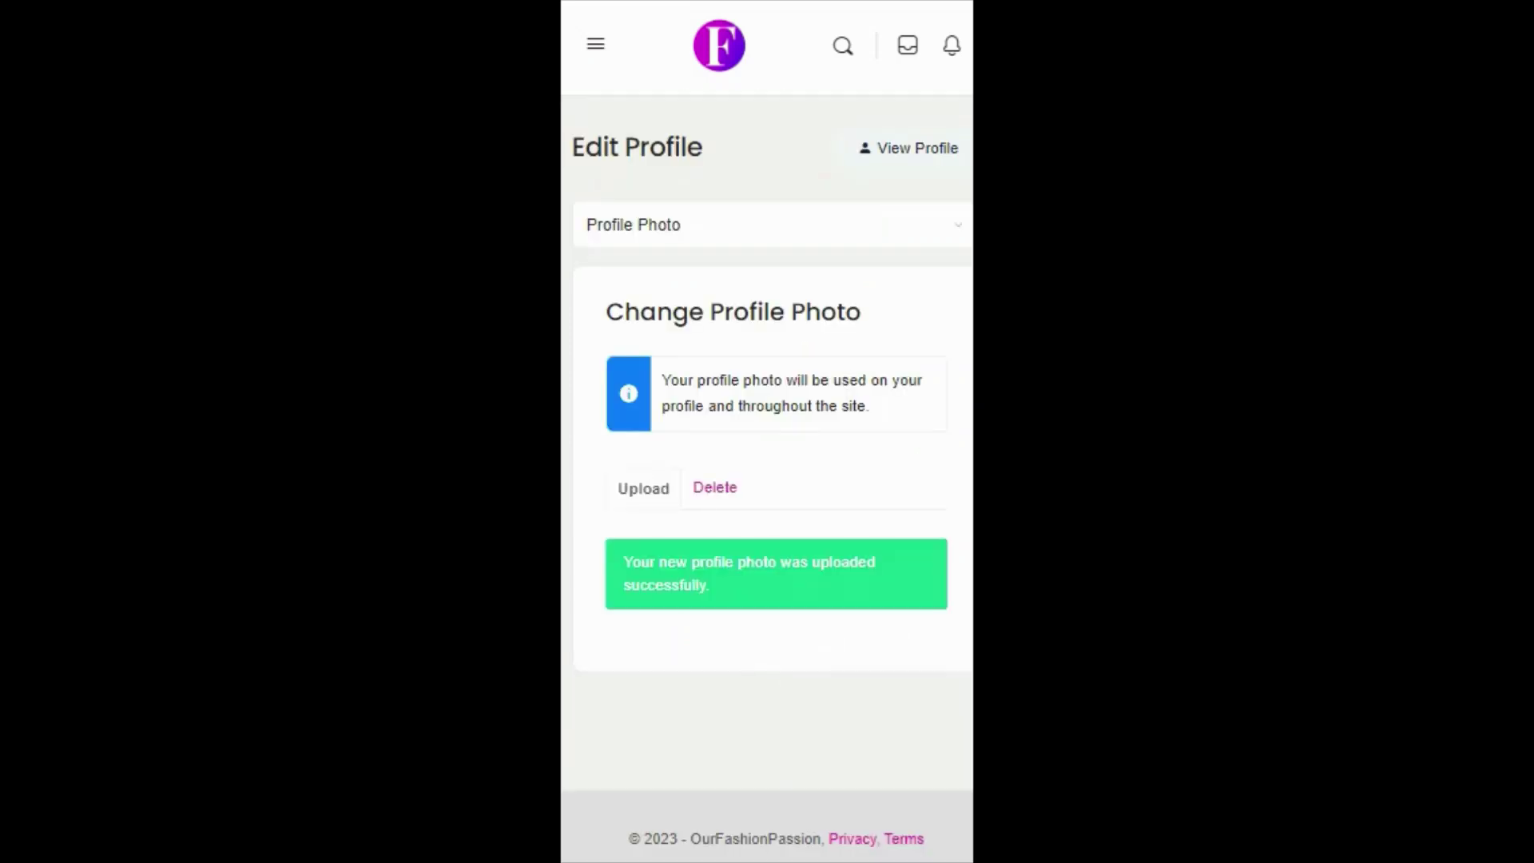
left_click(880, 613)
Step: View the public profile page and scroll through it to check the new circular photo
left_click(924, 149)
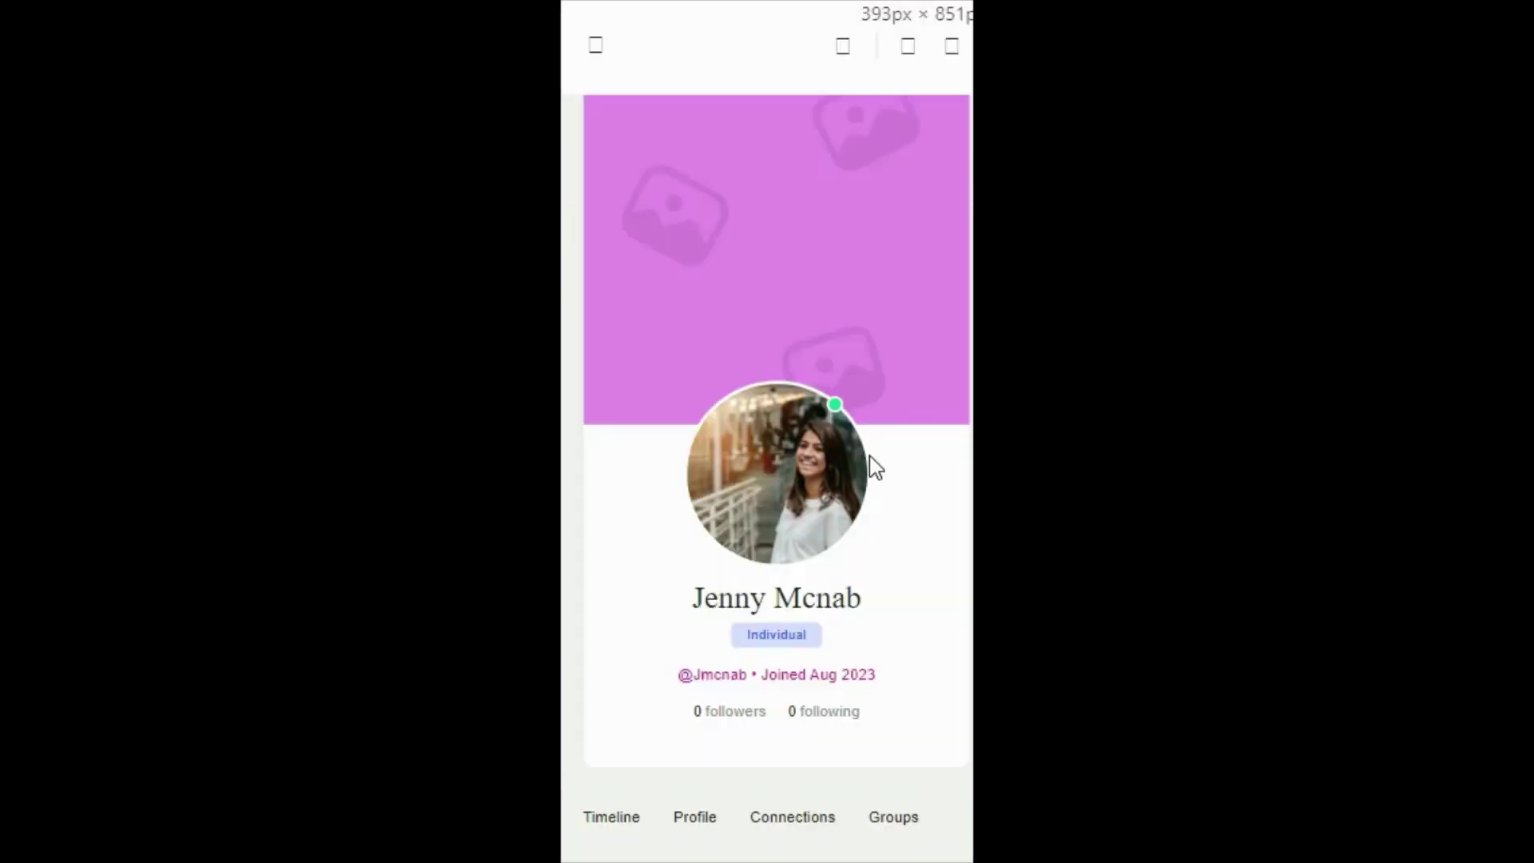
scroll(815, 644, "down", 2)
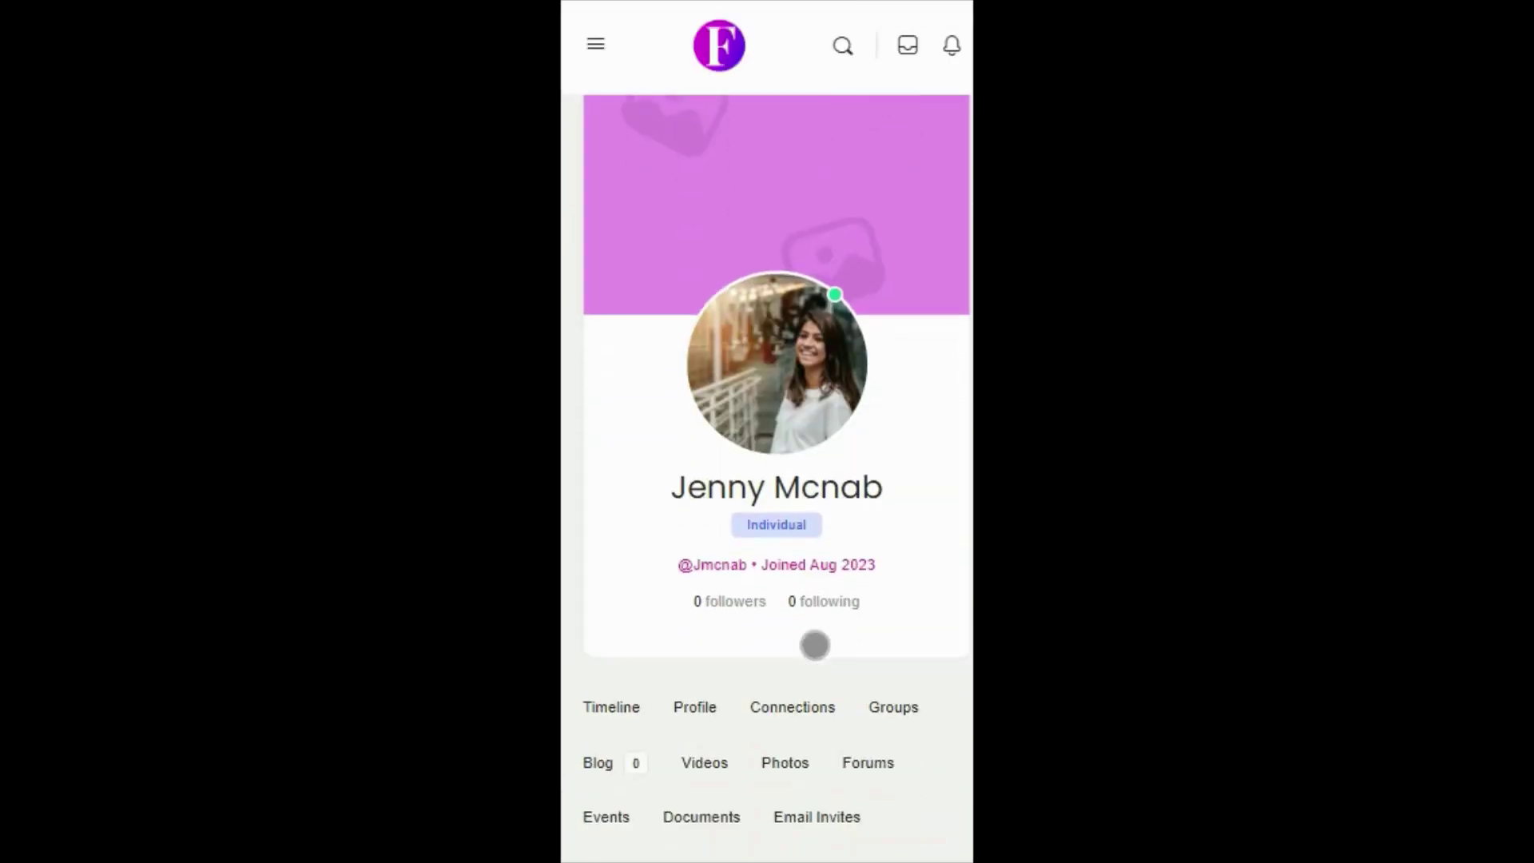
scroll(783, 391, "up", 2)
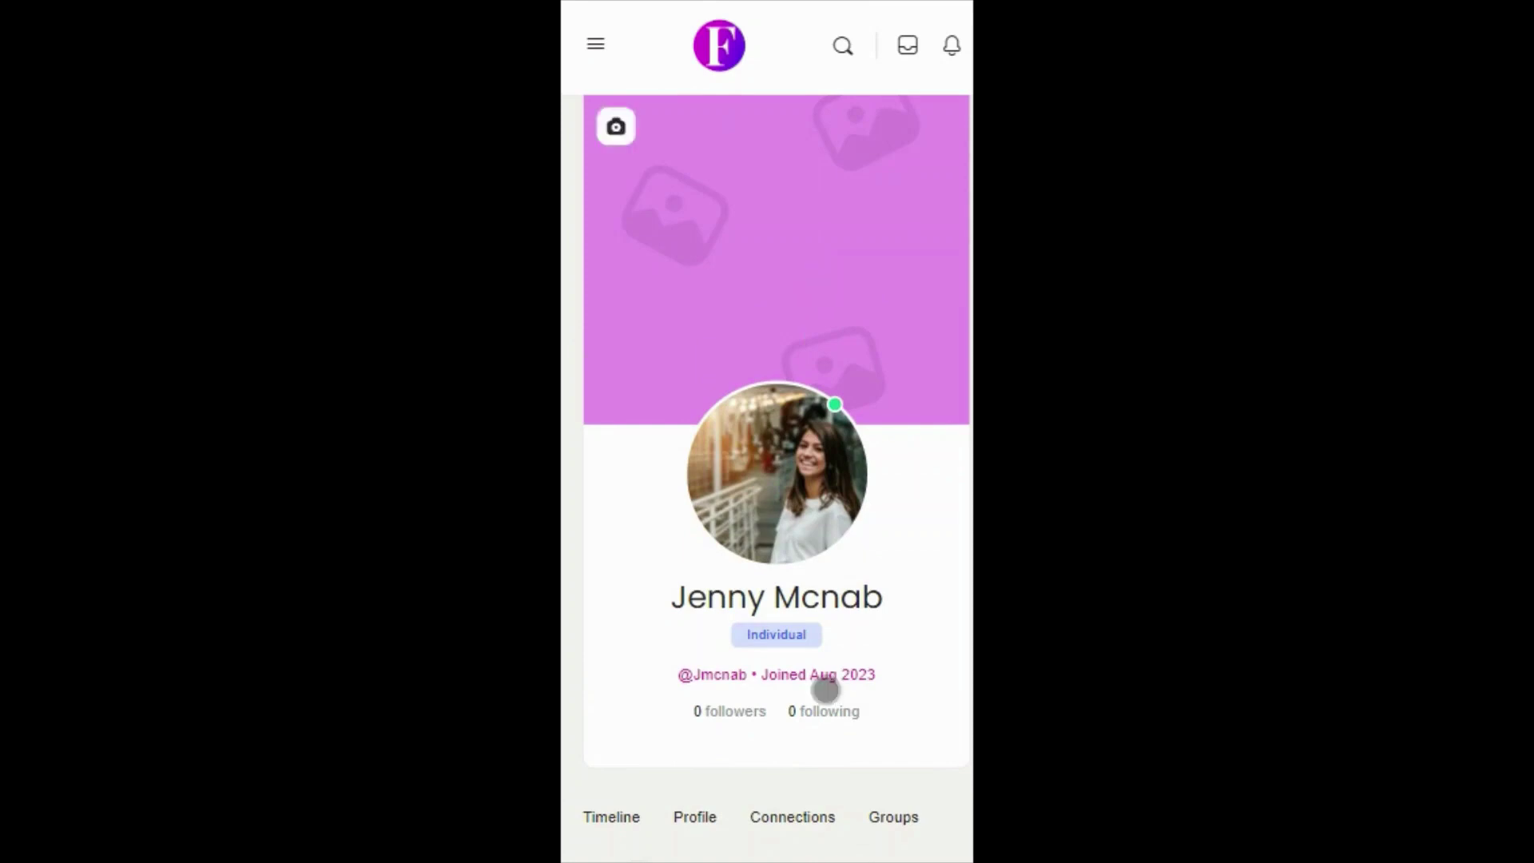
scroll(823, 695, "down", 3)
scroll(815, 695, "down", 4)
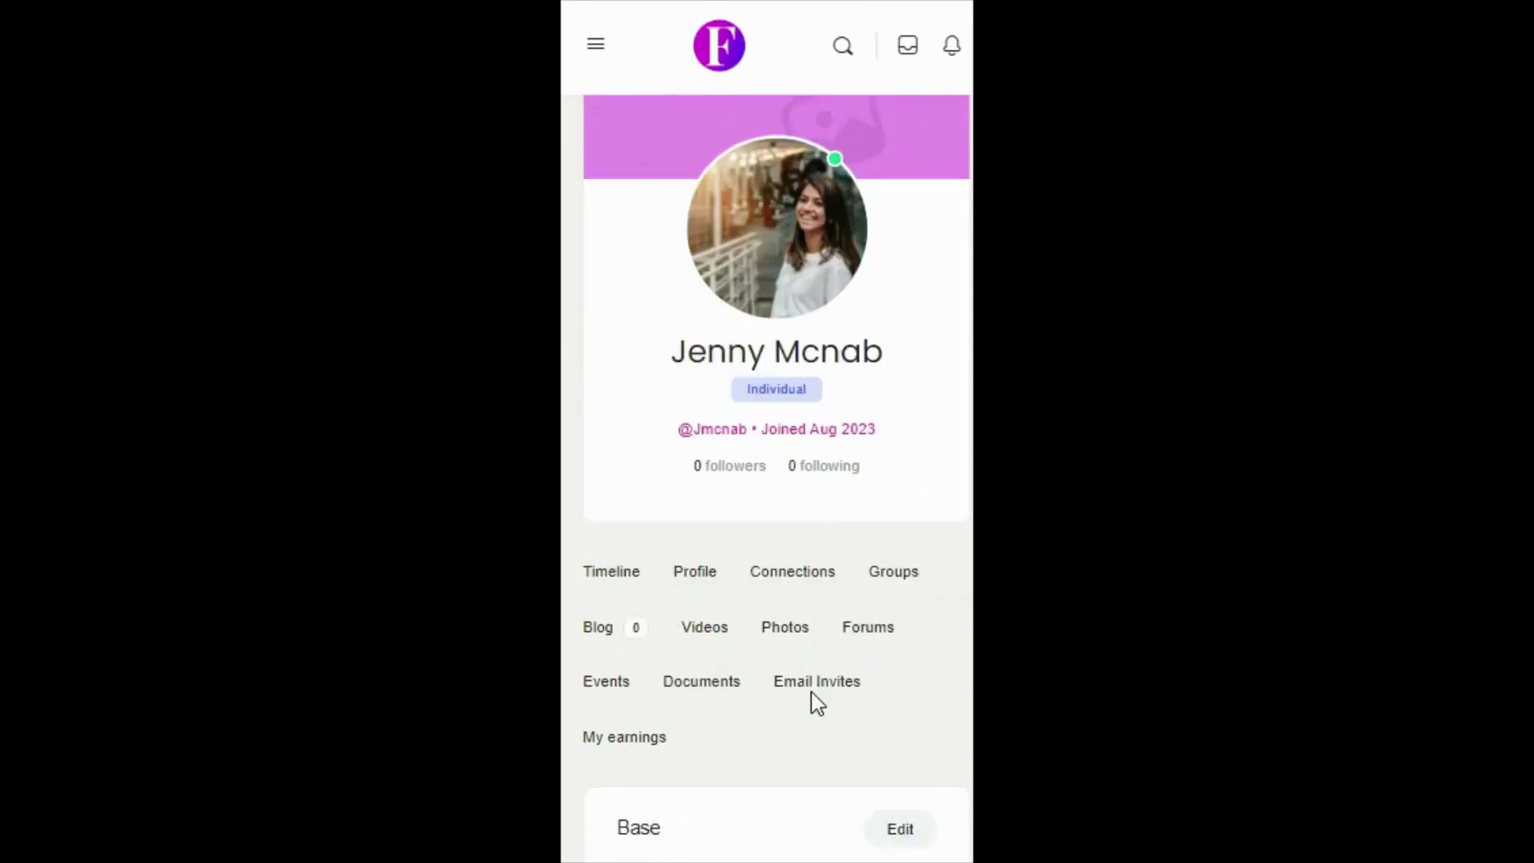
scroll(817, 677, "up", 2)
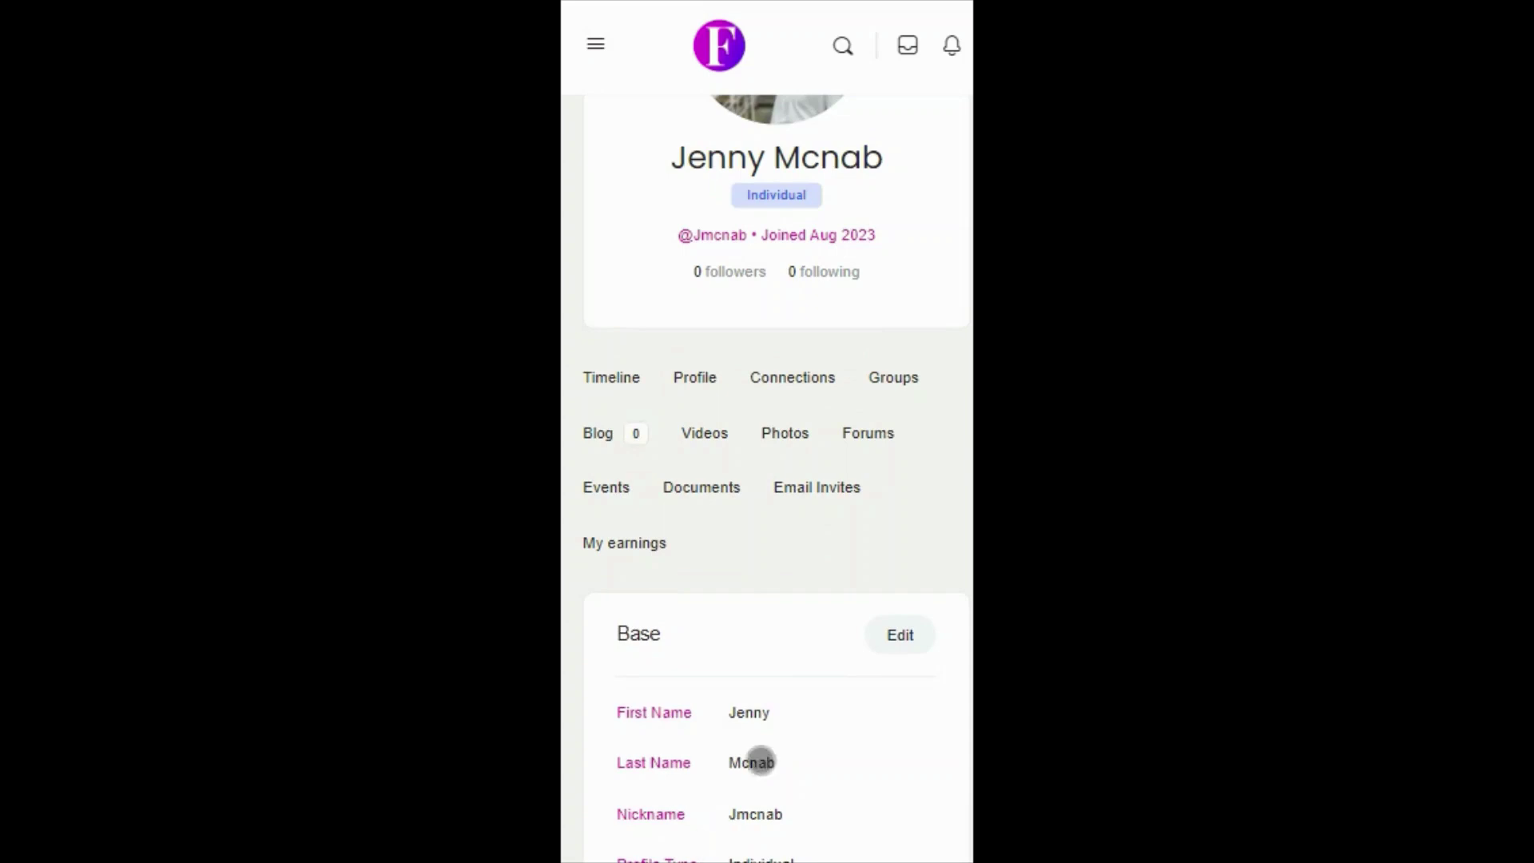
scroll(781, 726, "up", 5)
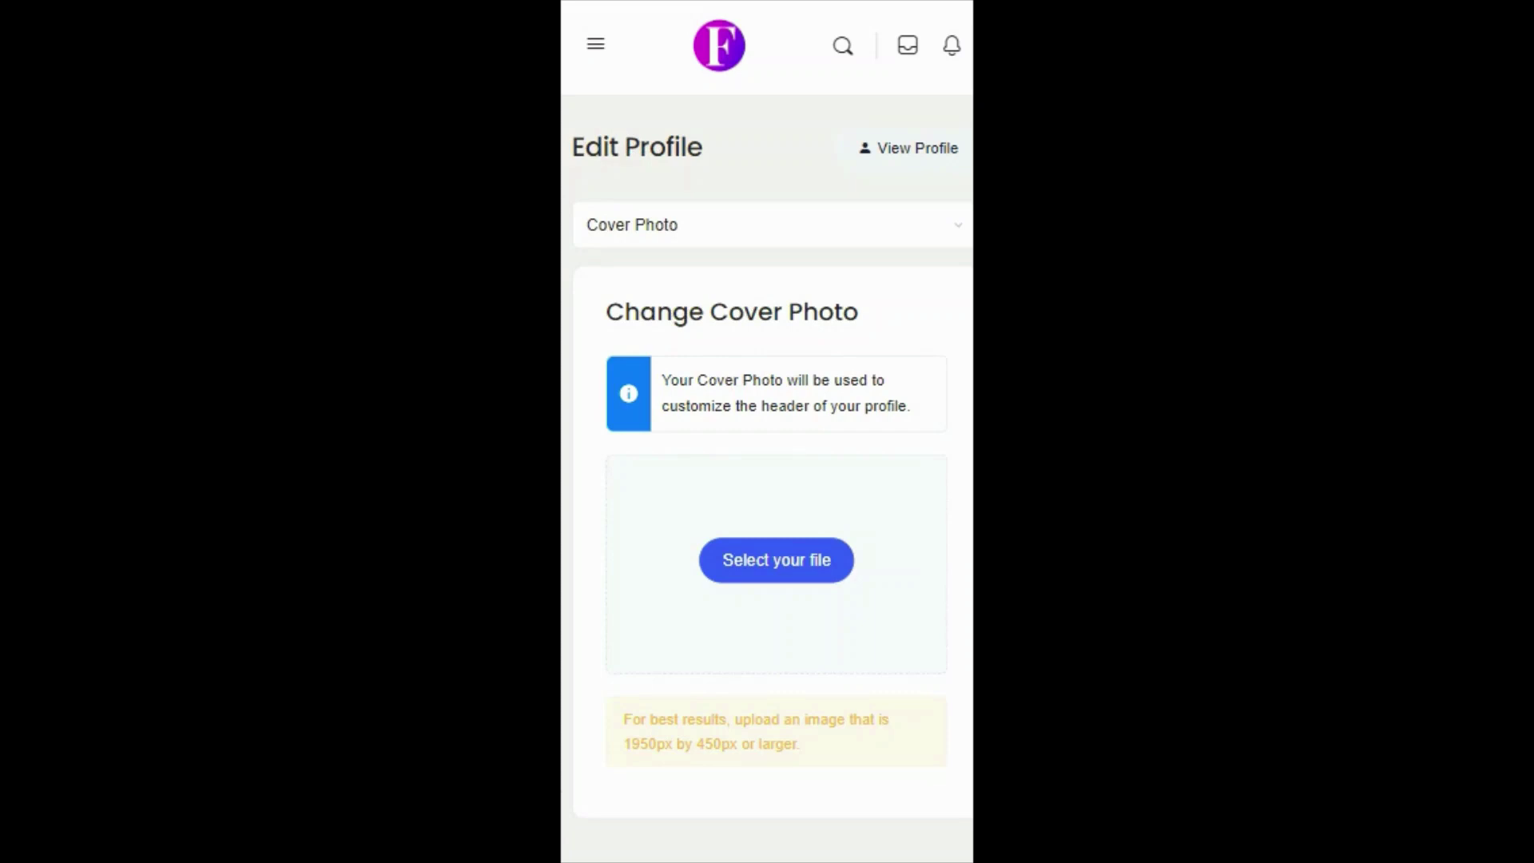
Step: Start choosing an image file for the profile's cover banner (1950px by 450px or larger)
left_click(796, 562)
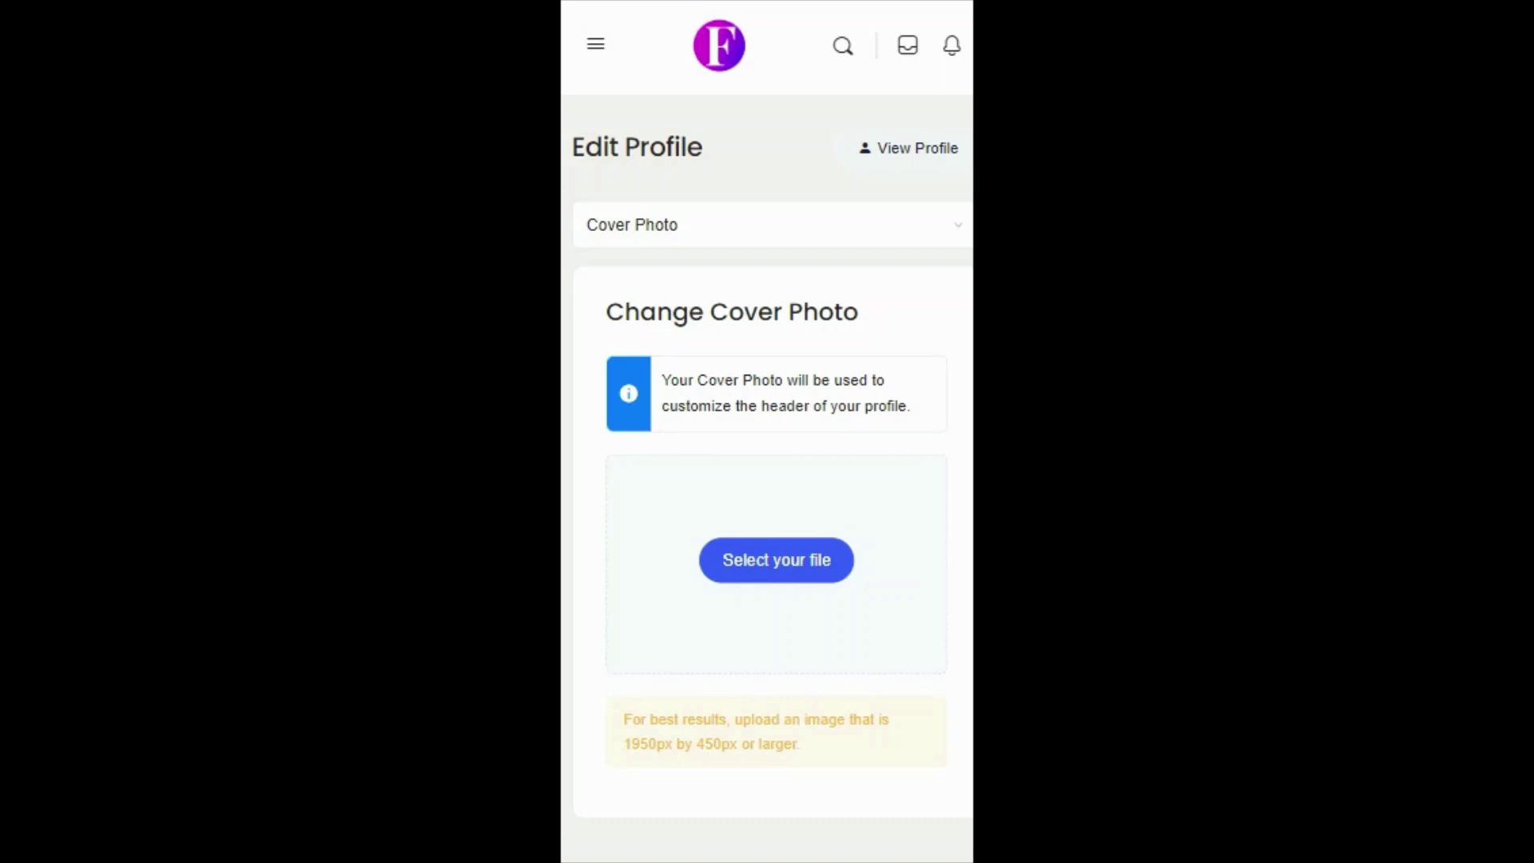